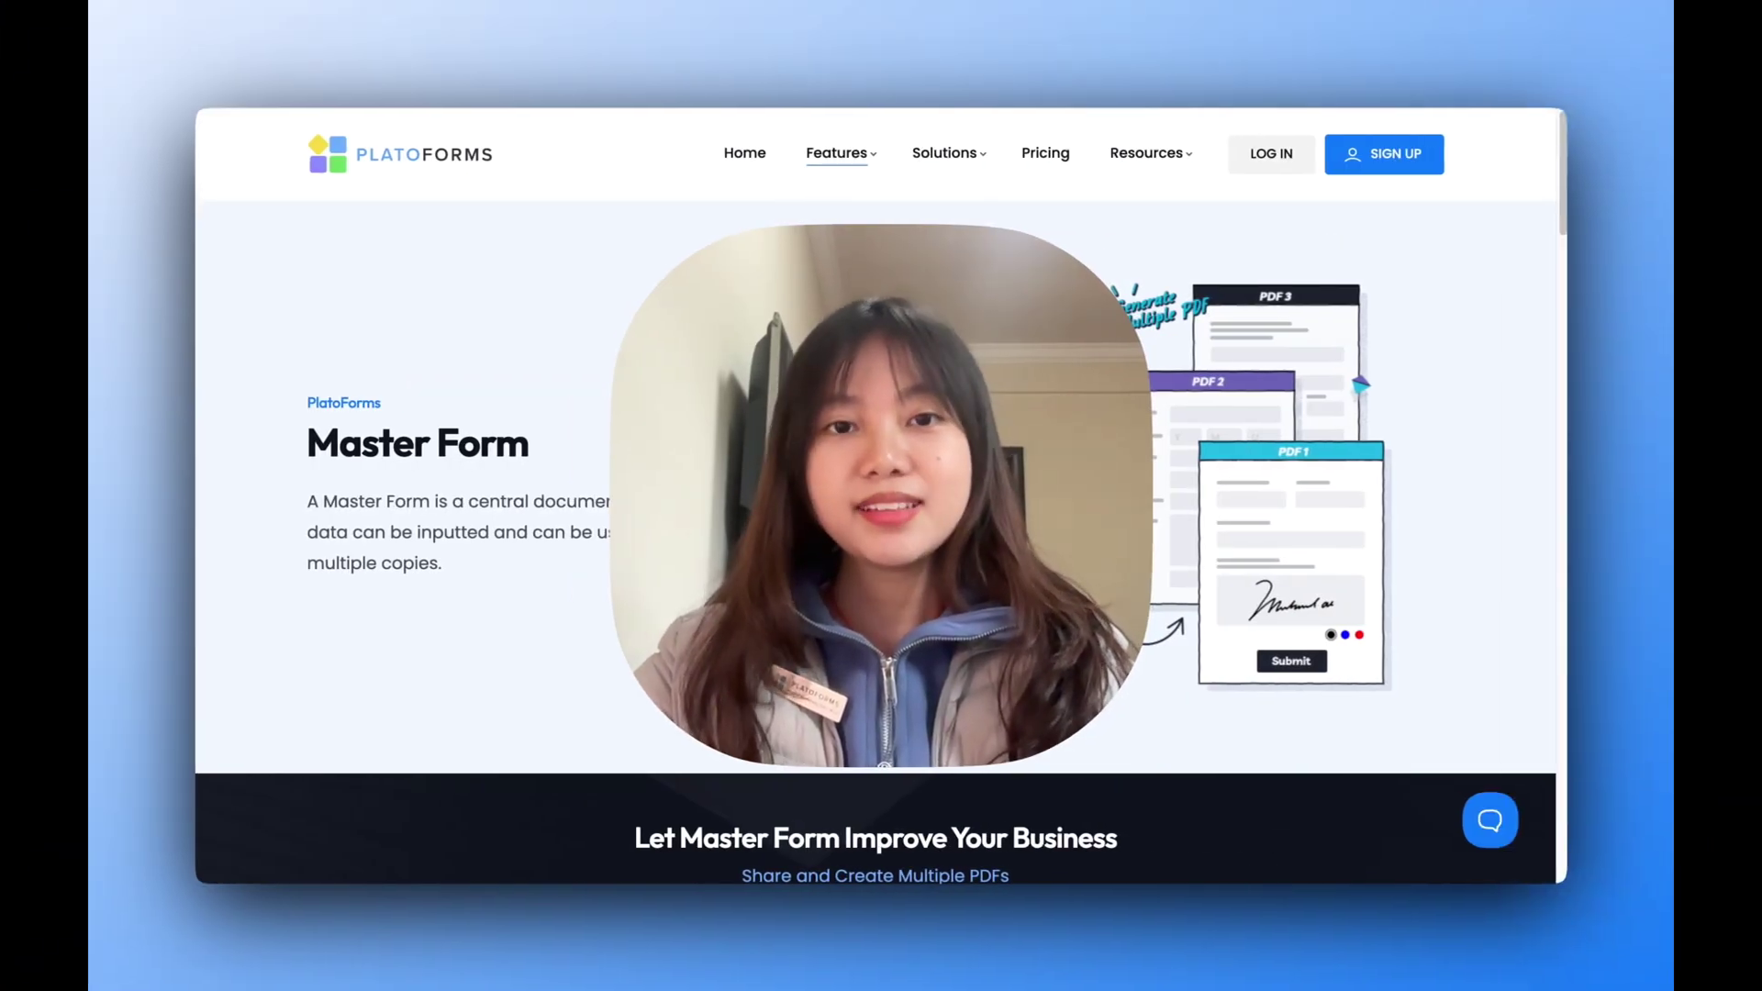
Scroll down through the Master Form feature page to reach the master forms list.
{"action": "scroll", "coordinate": [876, 505], "scroll_direction": "down", "scroll_amount": 5}
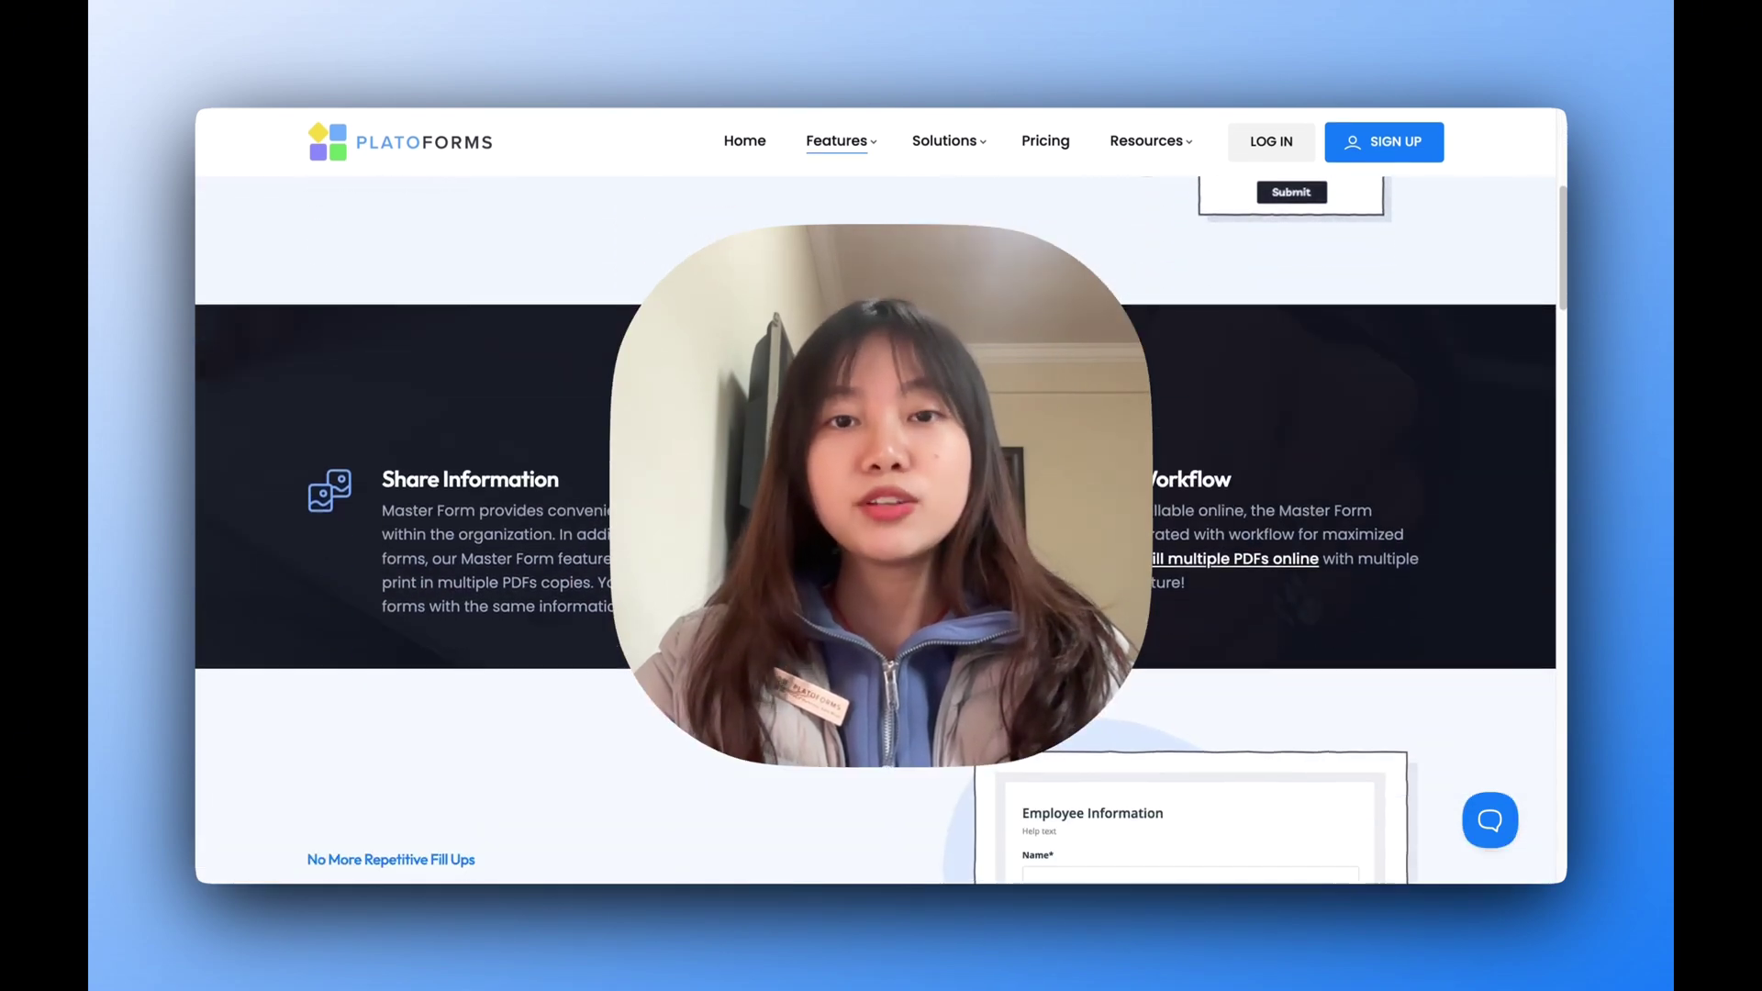
{"action": "scroll", "coordinate": [876, 505], "scroll_direction": "down", "scroll_amount": 2}
{"action": "scroll", "coordinate": [876, 504], "scroll_direction": "down", "scroll_amount": 3}
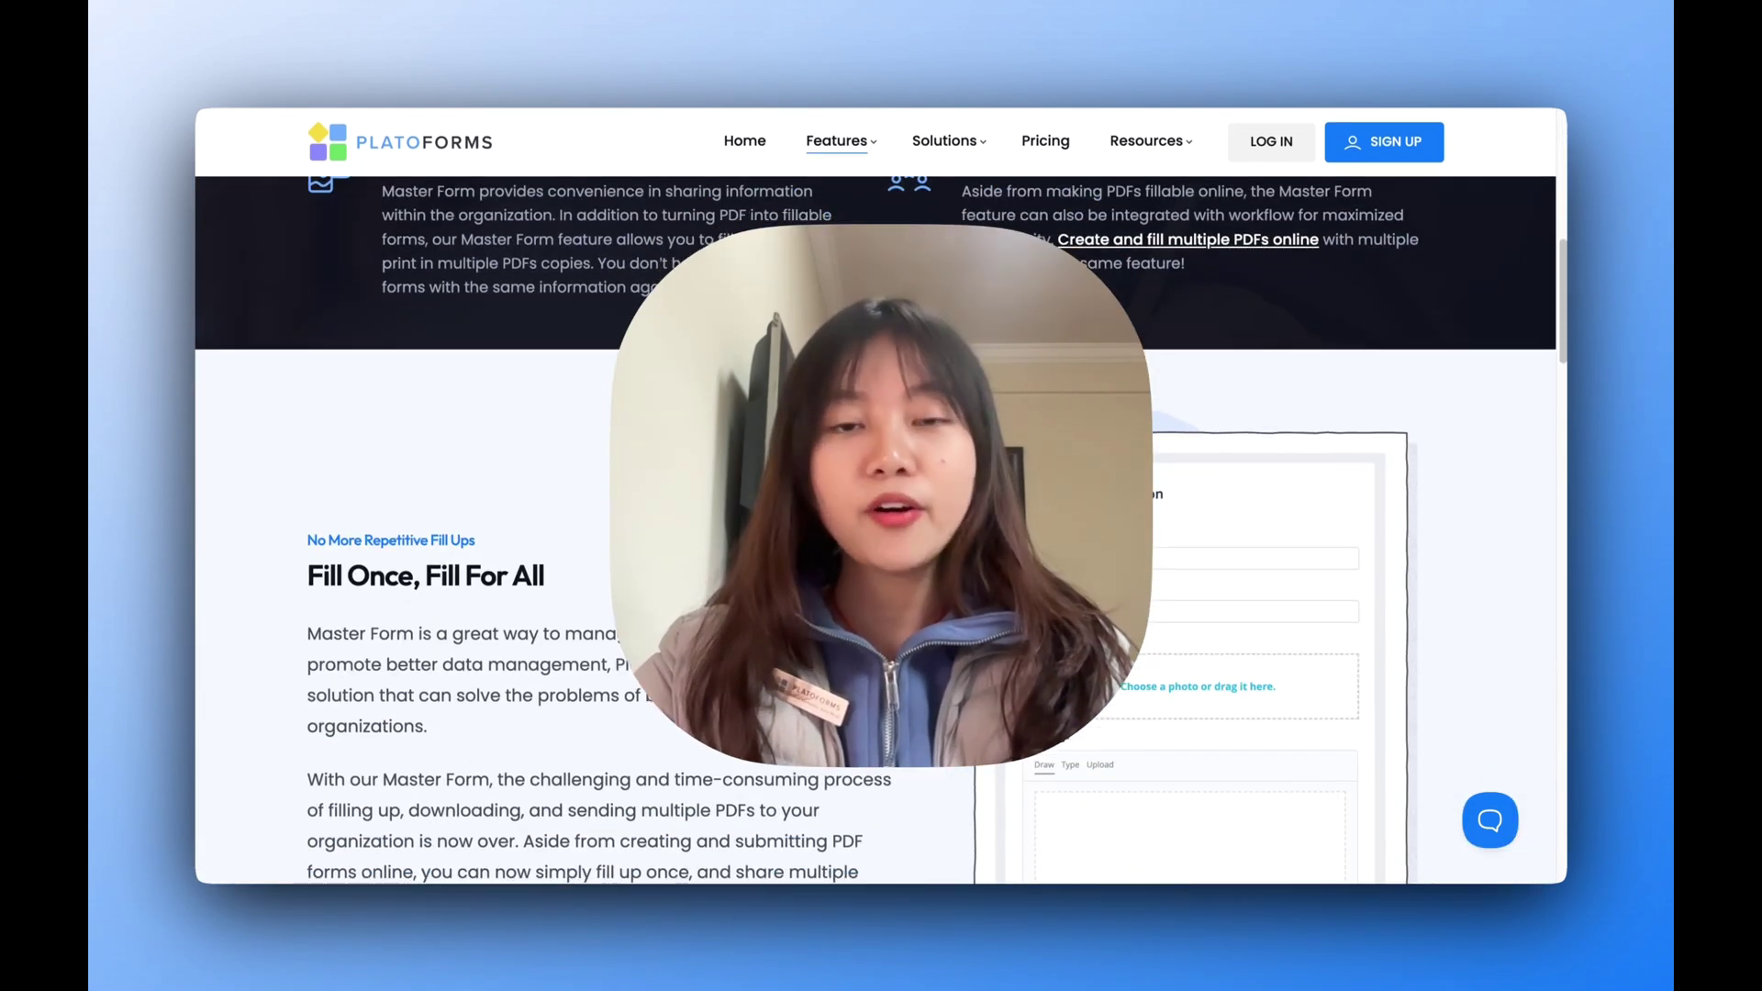
{"action": "scroll", "coordinate": [877, 505], "scroll_direction": "down", "scroll_amount": 3}
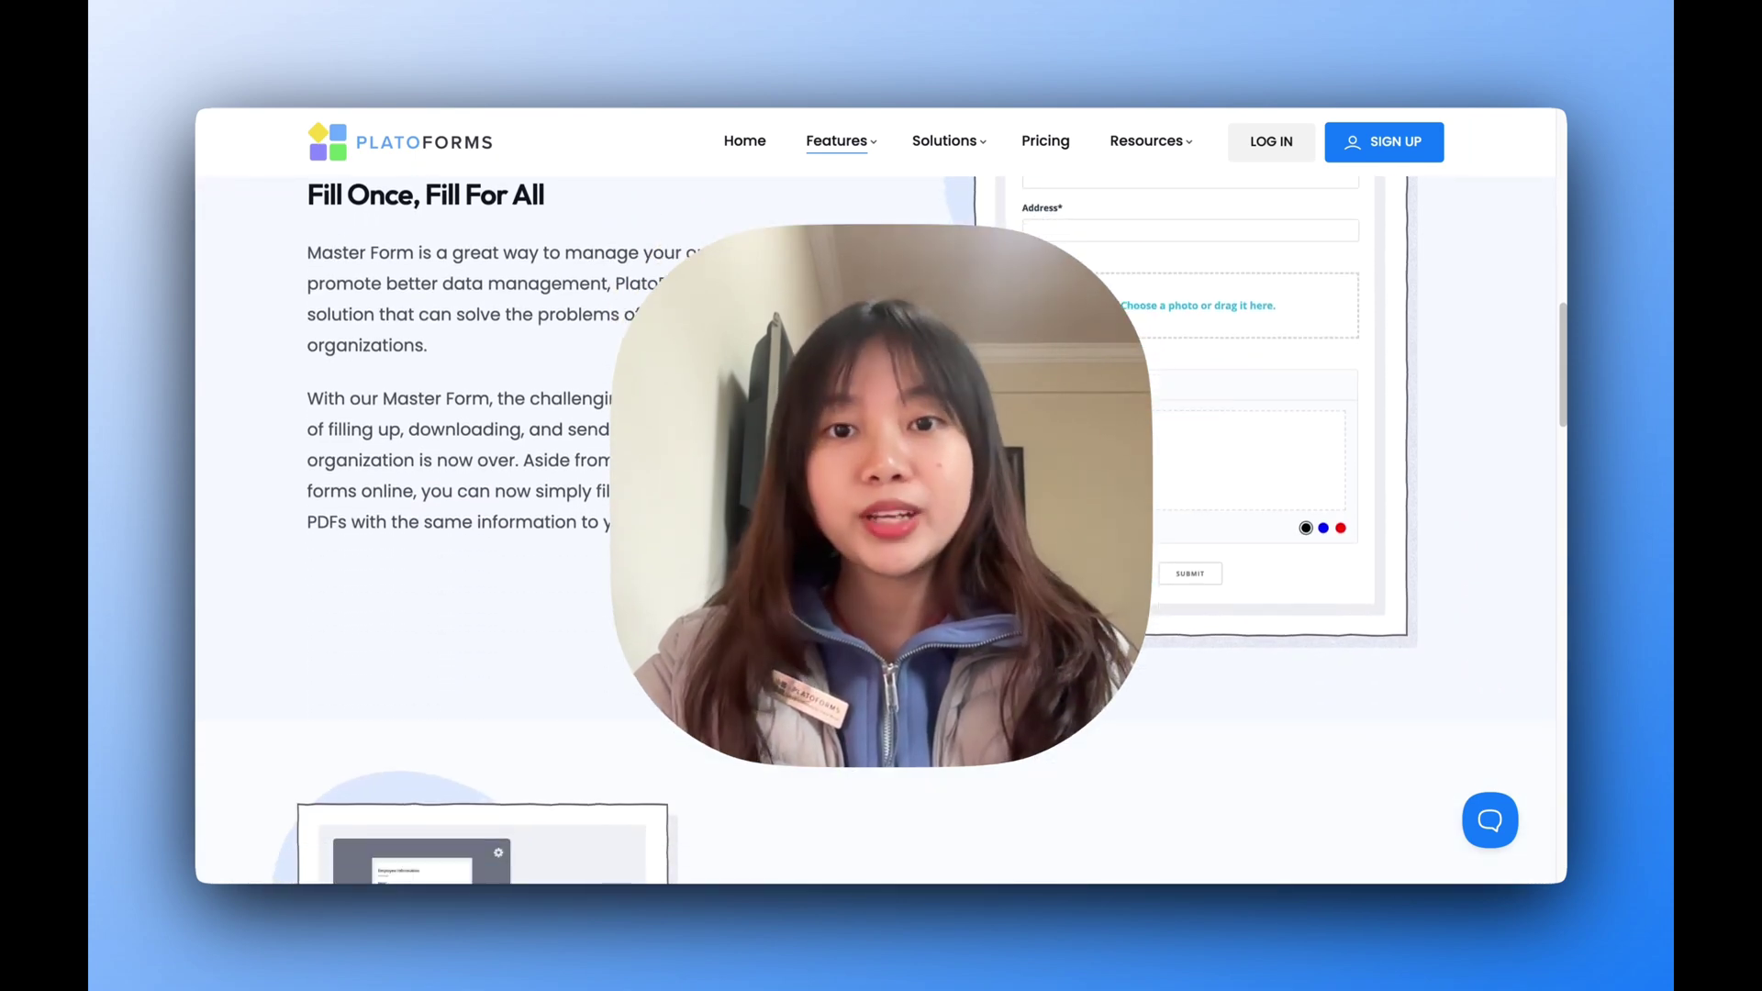
{"action": "scroll", "coordinate": [876, 505], "scroll_direction": "down", "scroll_amount": 2}
{"action": "scroll", "coordinate": [876, 505], "scroll_direction": "down", "scroll_amount": 3}
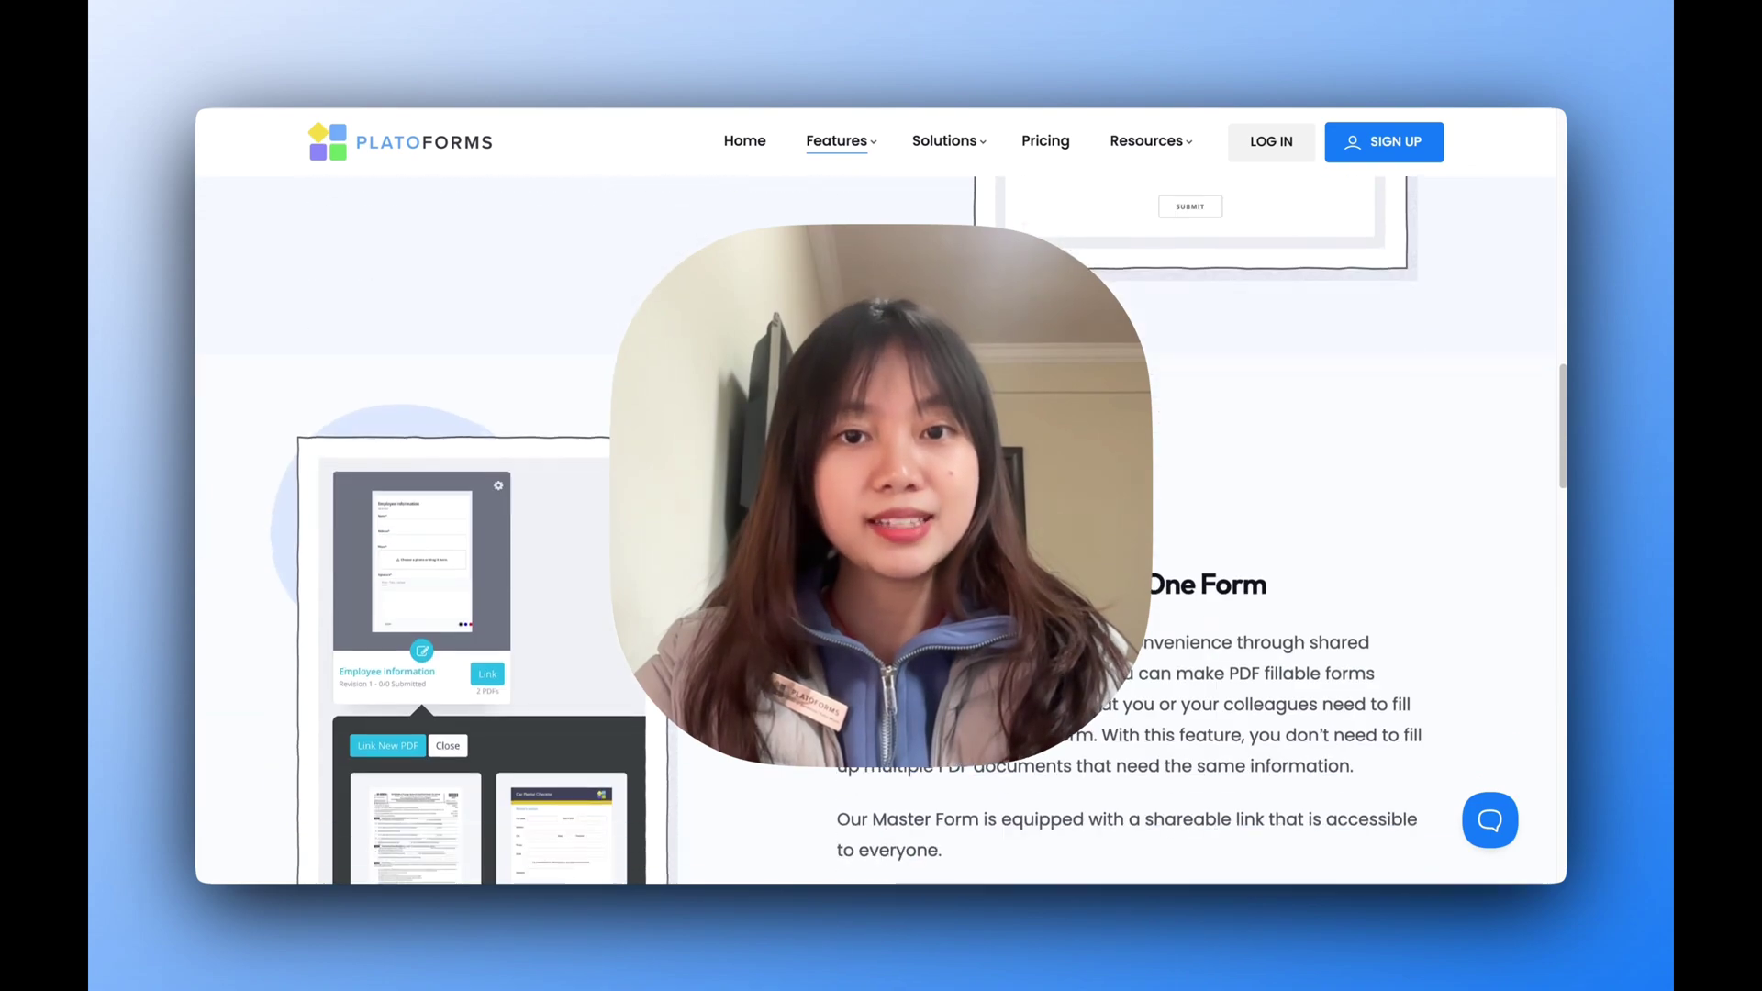
{"action": "scroll", "coordinate": [876, 504], "scroll_direction": "down", "scroll_amount": 3}
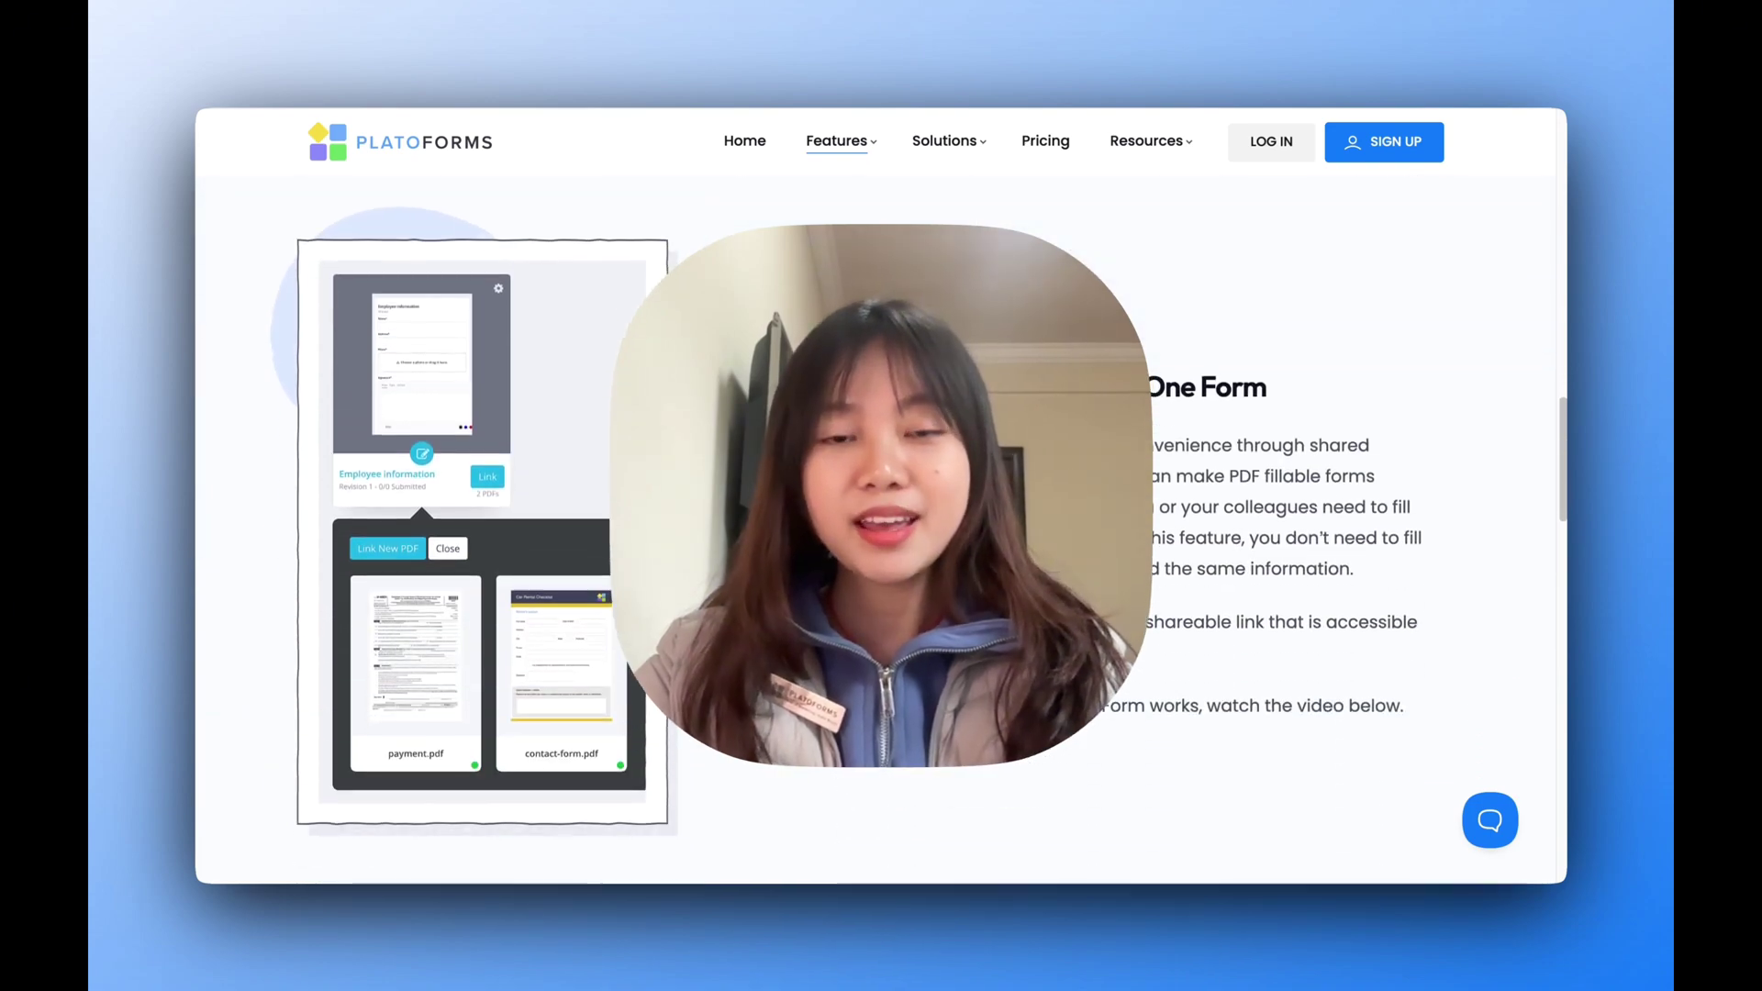
{"action": "scroll", "coordinate": [876, 504], "scroll_direction": "down", "scroll_amount": 2}
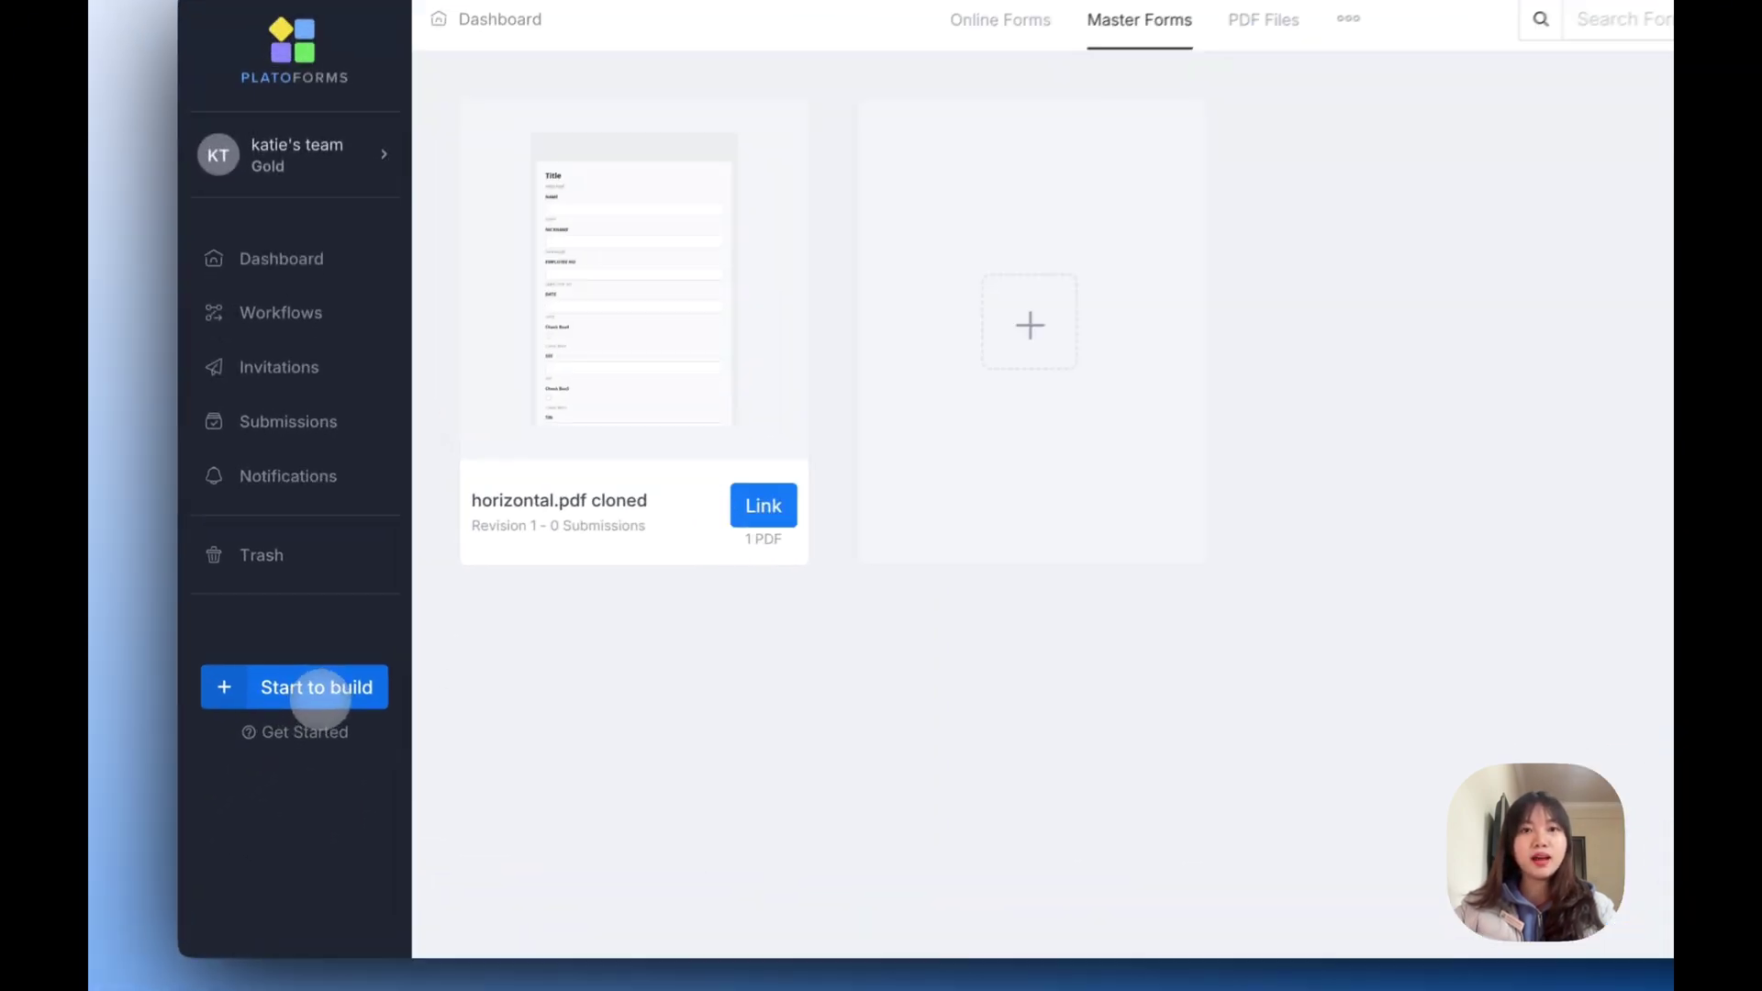
Start a new form as a master form for multiple PDFs.
{"action": "left_click", "coordinate": [310, 679]}
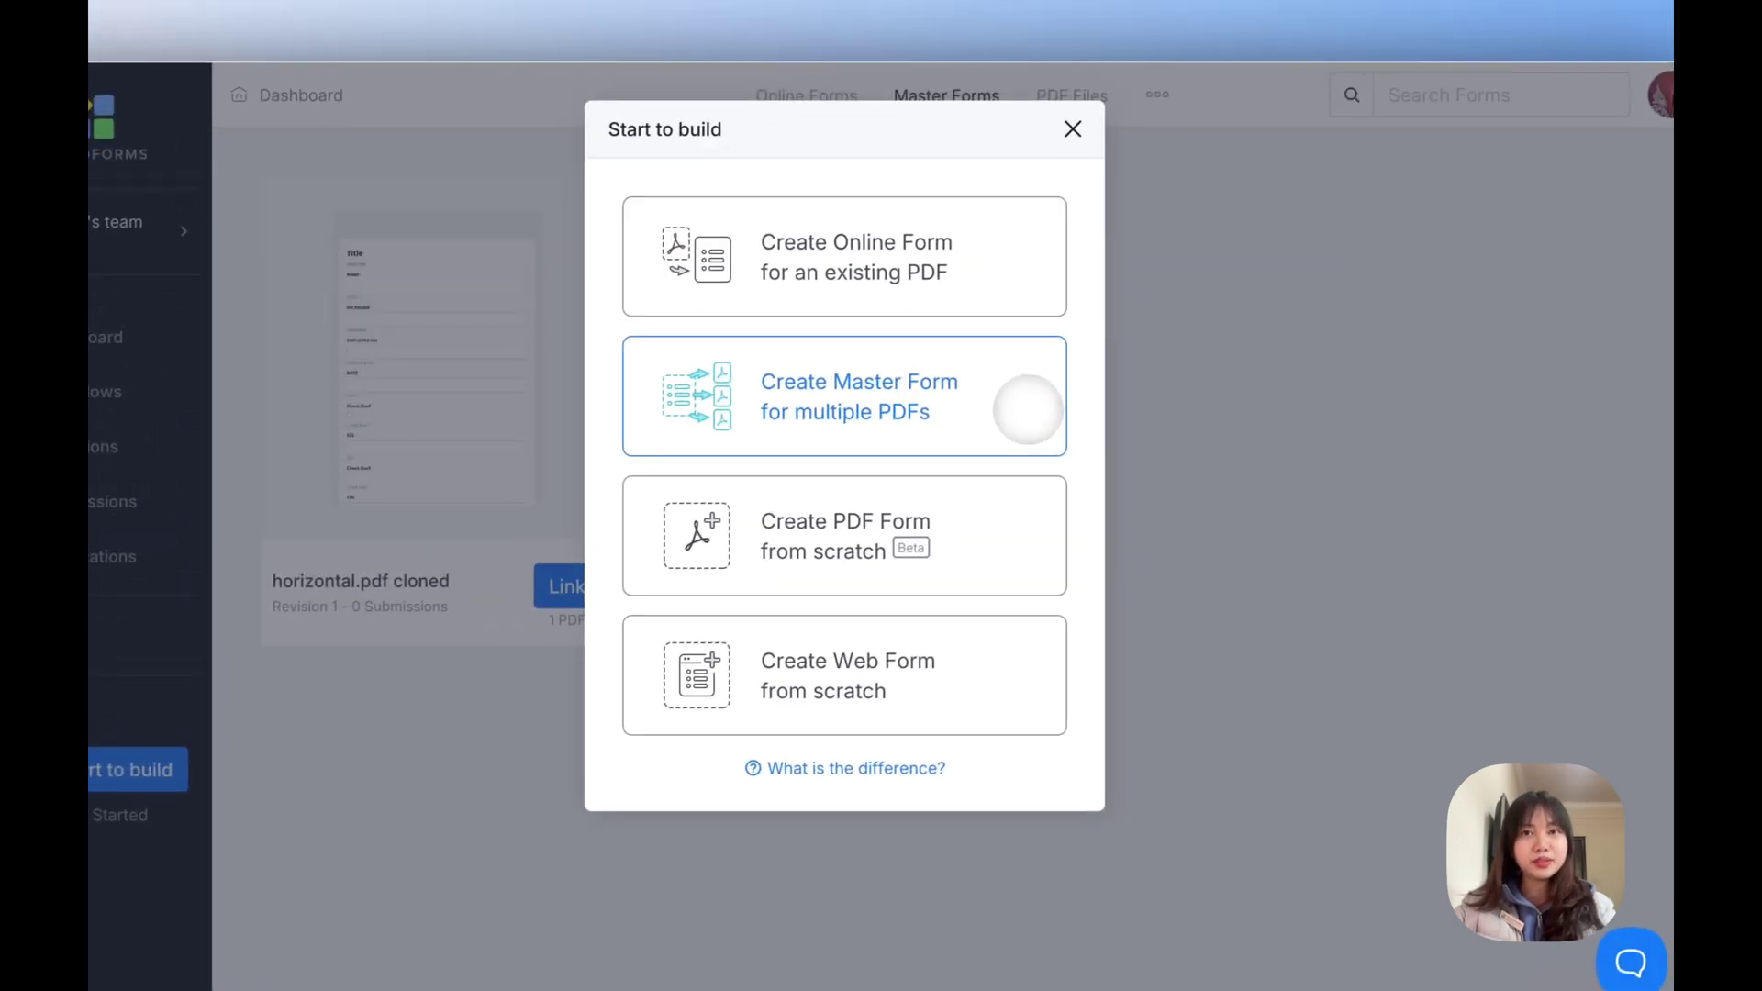
{"action": "left_click", "coordinate": [1026, 409]}
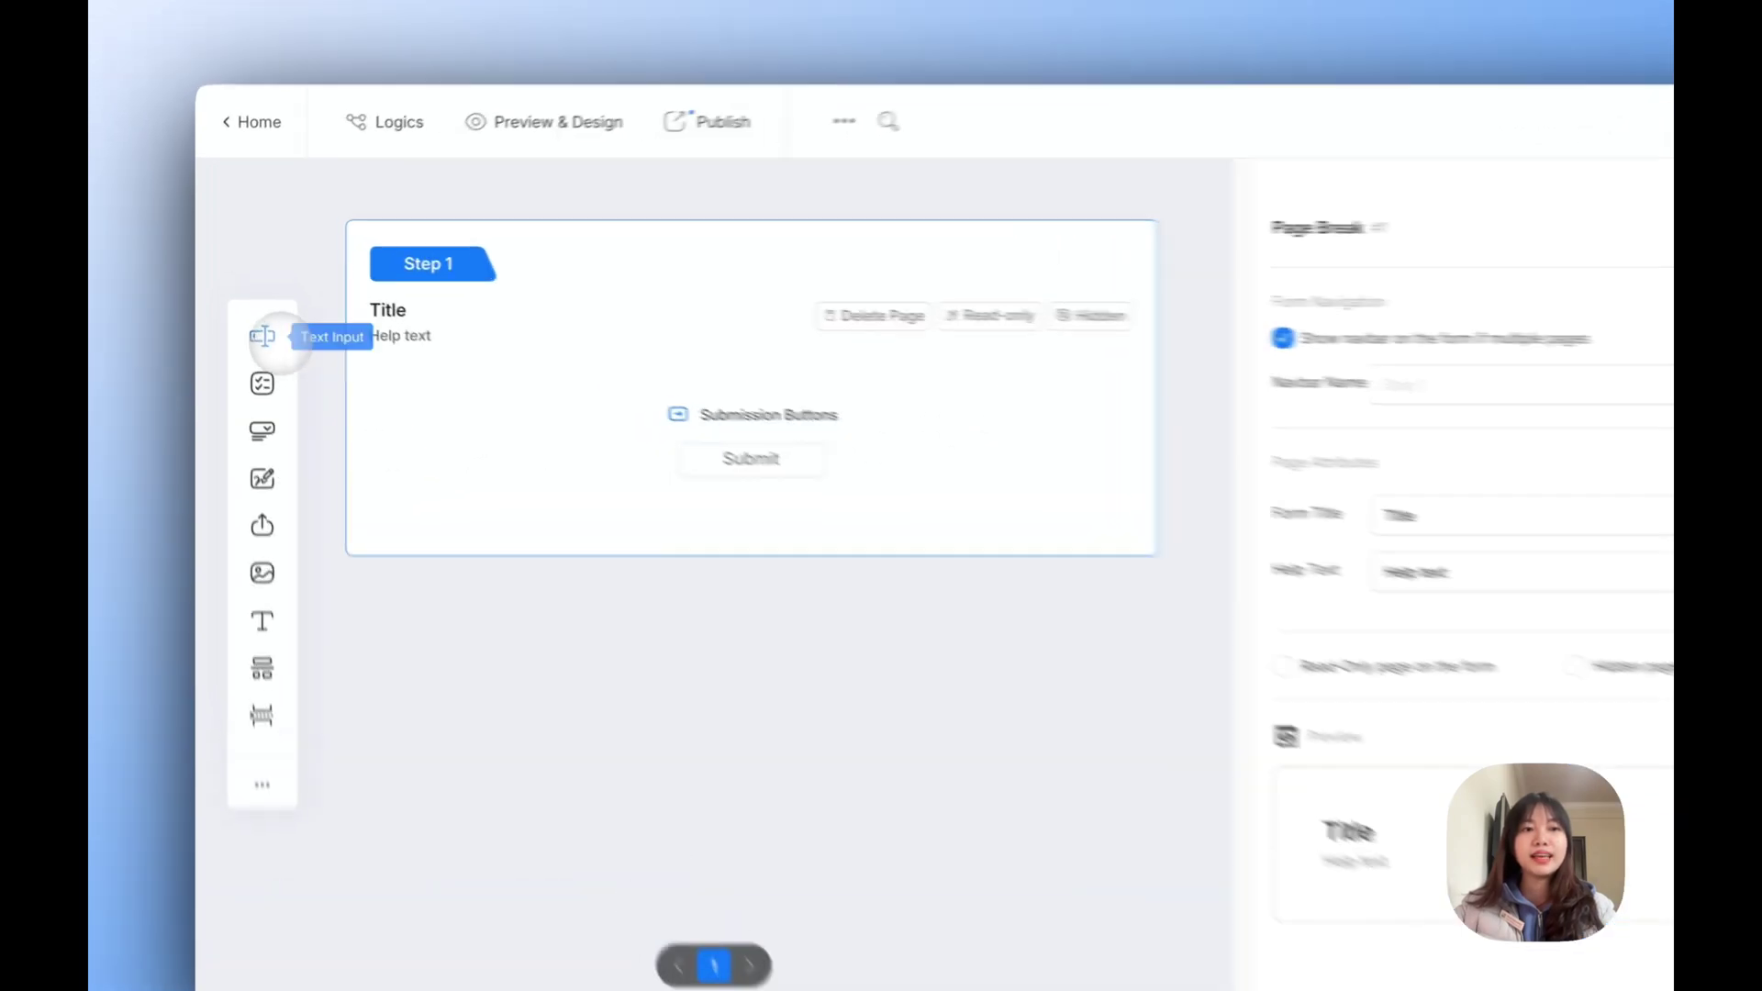
Add a 'name' text field and an 'age' field set to accept Numbers only.
{"action": "left_click", "coordinate": [250, 316]}
{"action": "left_click", "coordinate": [1200, 338]}
{"action": "type", "text": "name"}
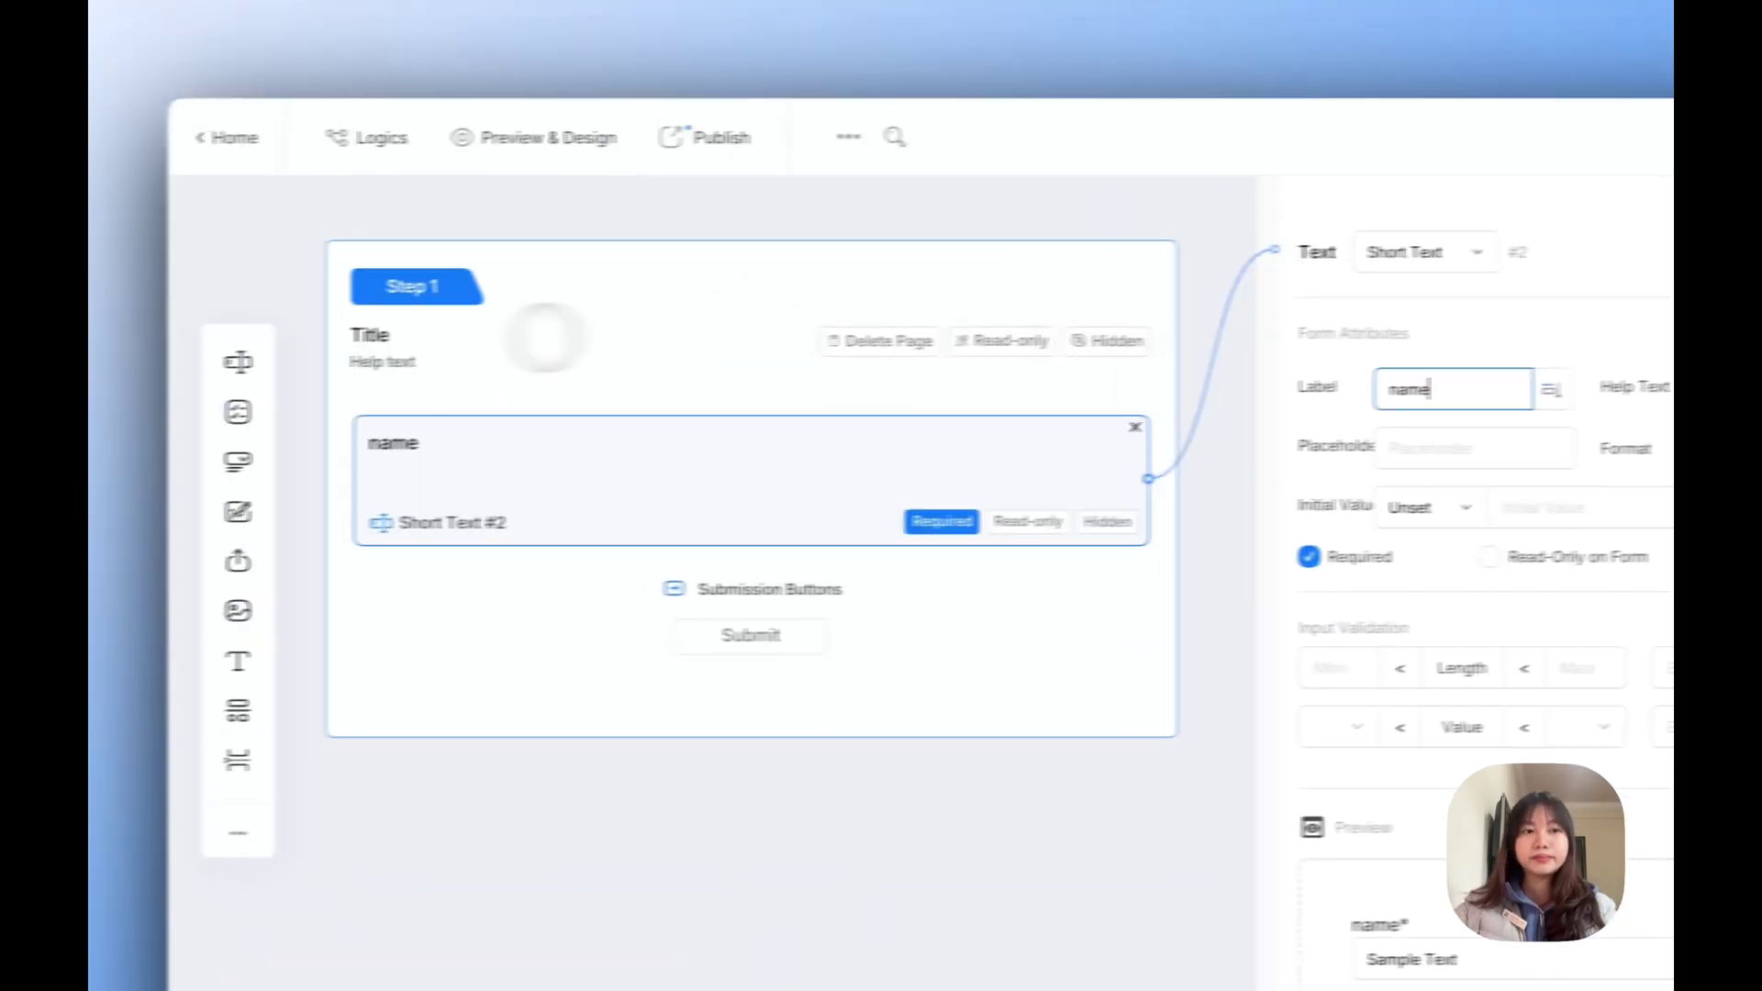
{"action": "left_click", "coordinate": [239, 361]}
{"action": "type", "text": "age"}
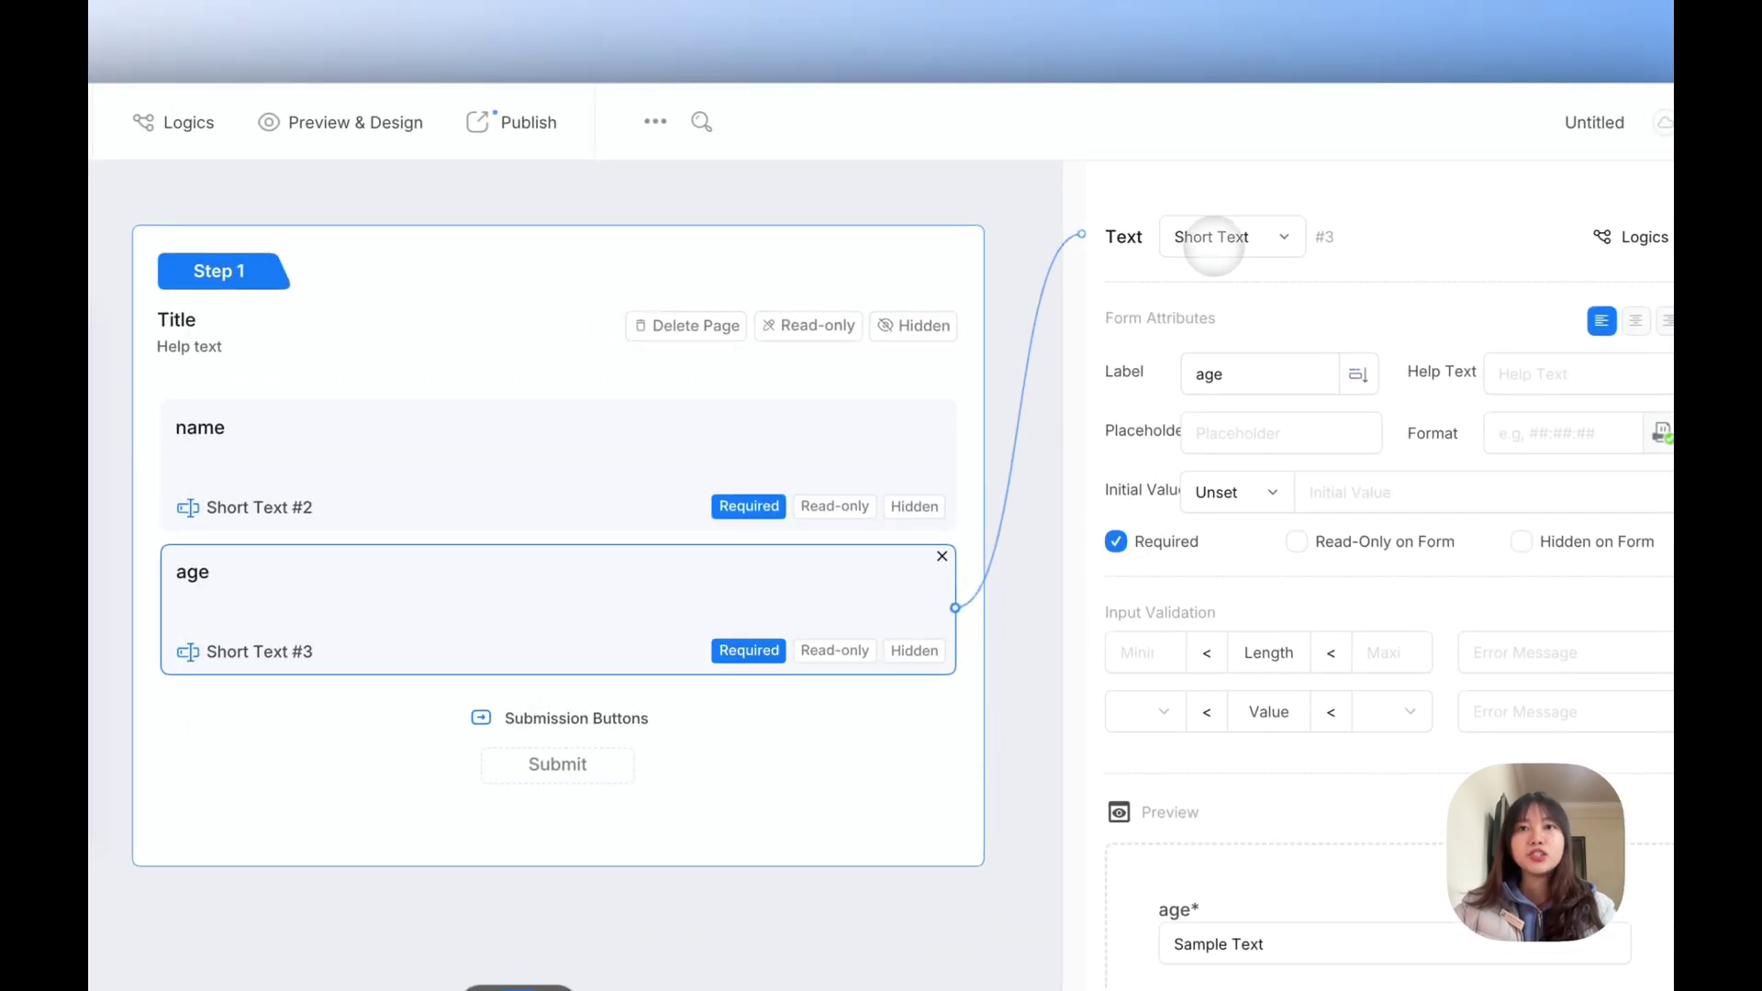
{"action": "left_click", "coordinate": [1177, 229]}
{"action": "left_click", "coordinate": [1269, 376]}
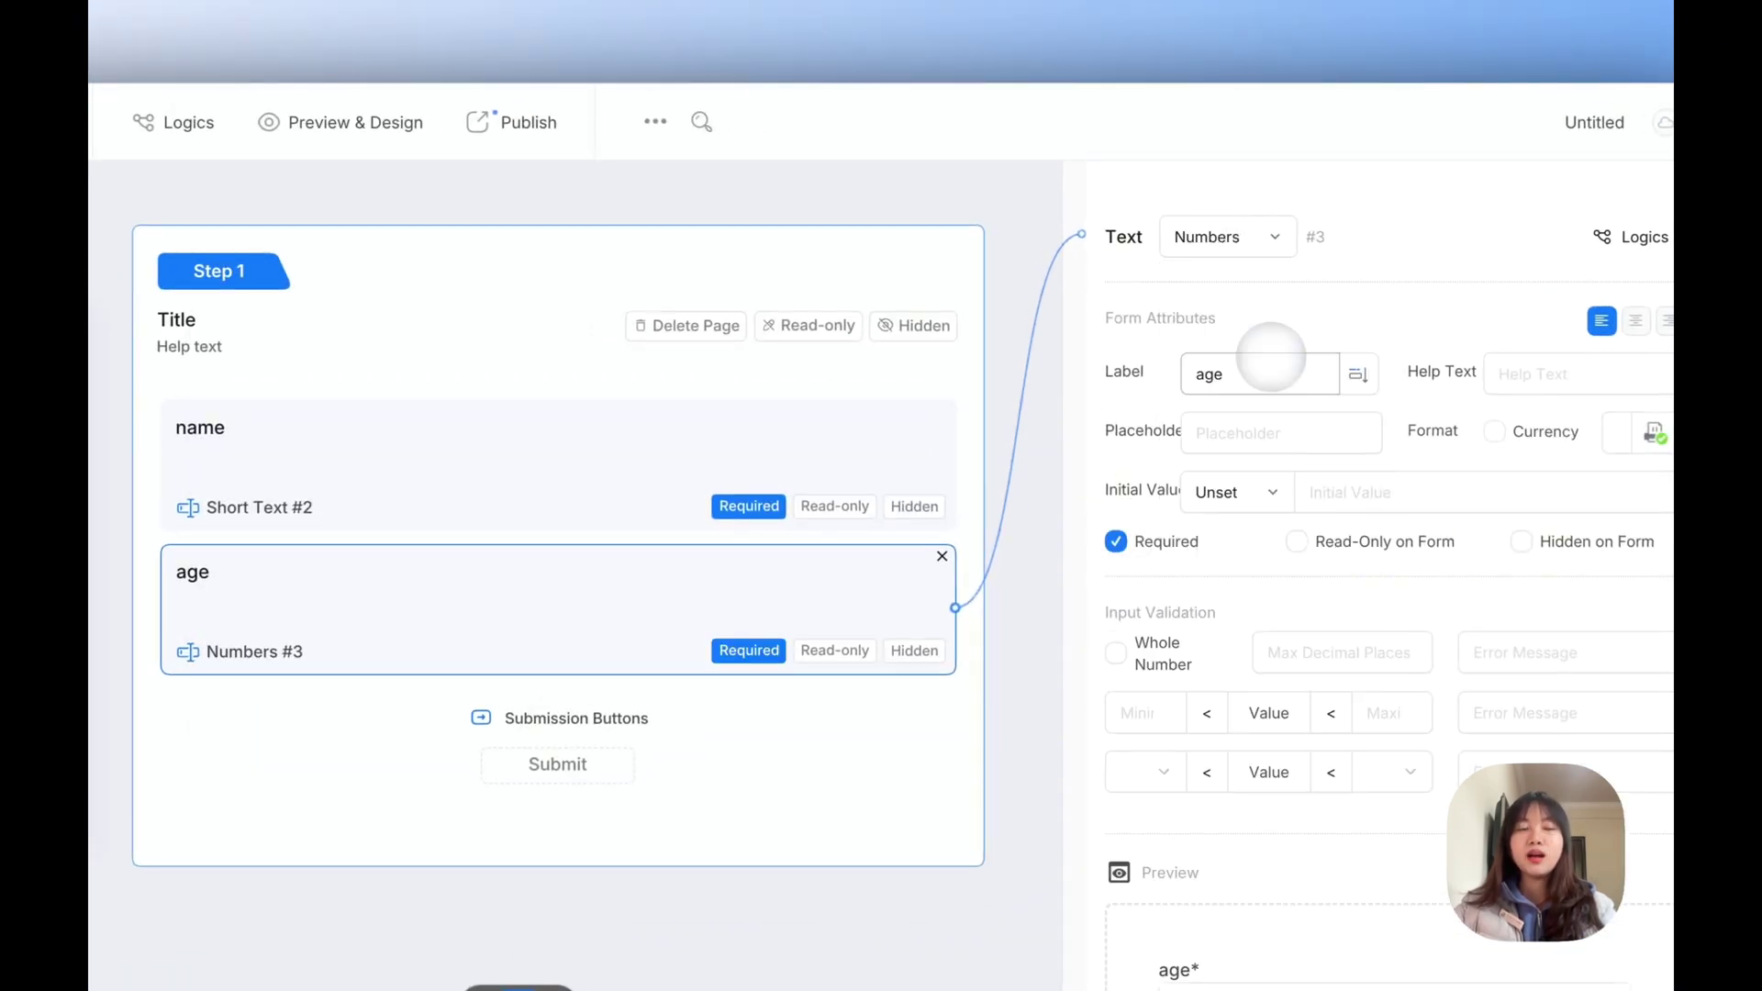
Add a 'gender' dropdown with the options female and male.
{"action": "left_click", "coordinate": [264, 428]}
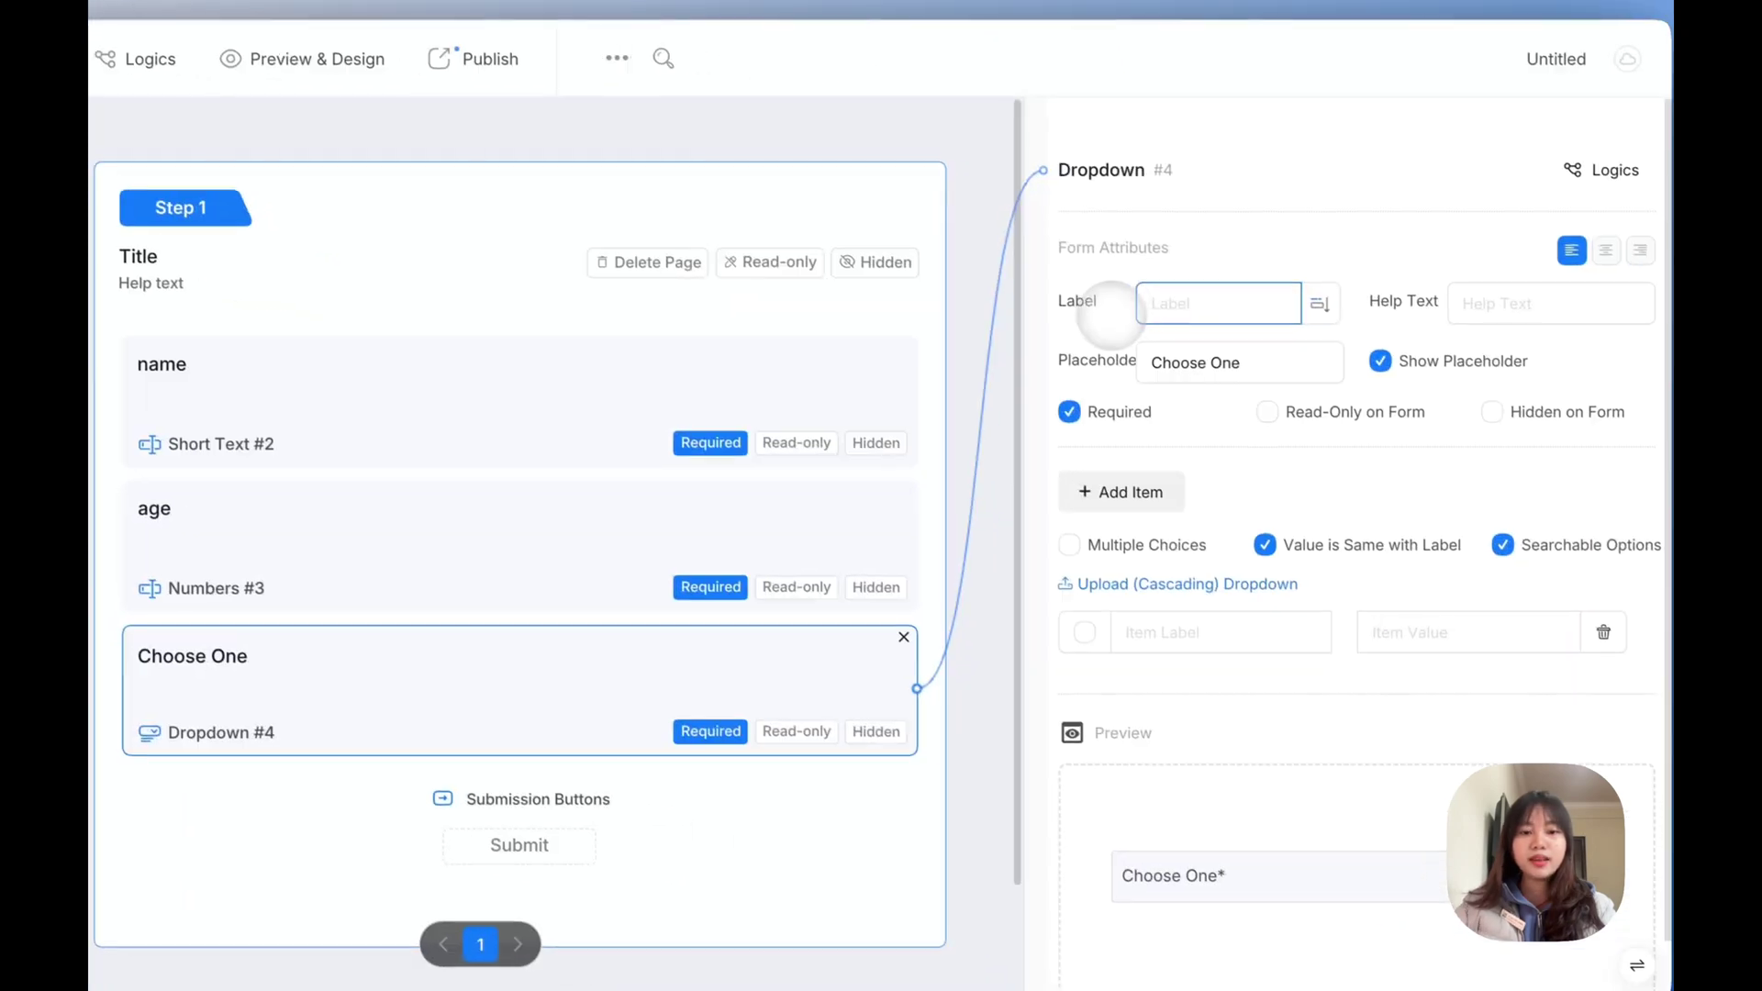
{"action": "type", "text": "gender"}
{"action": "left_click", "coordinate": [1117, 633]}
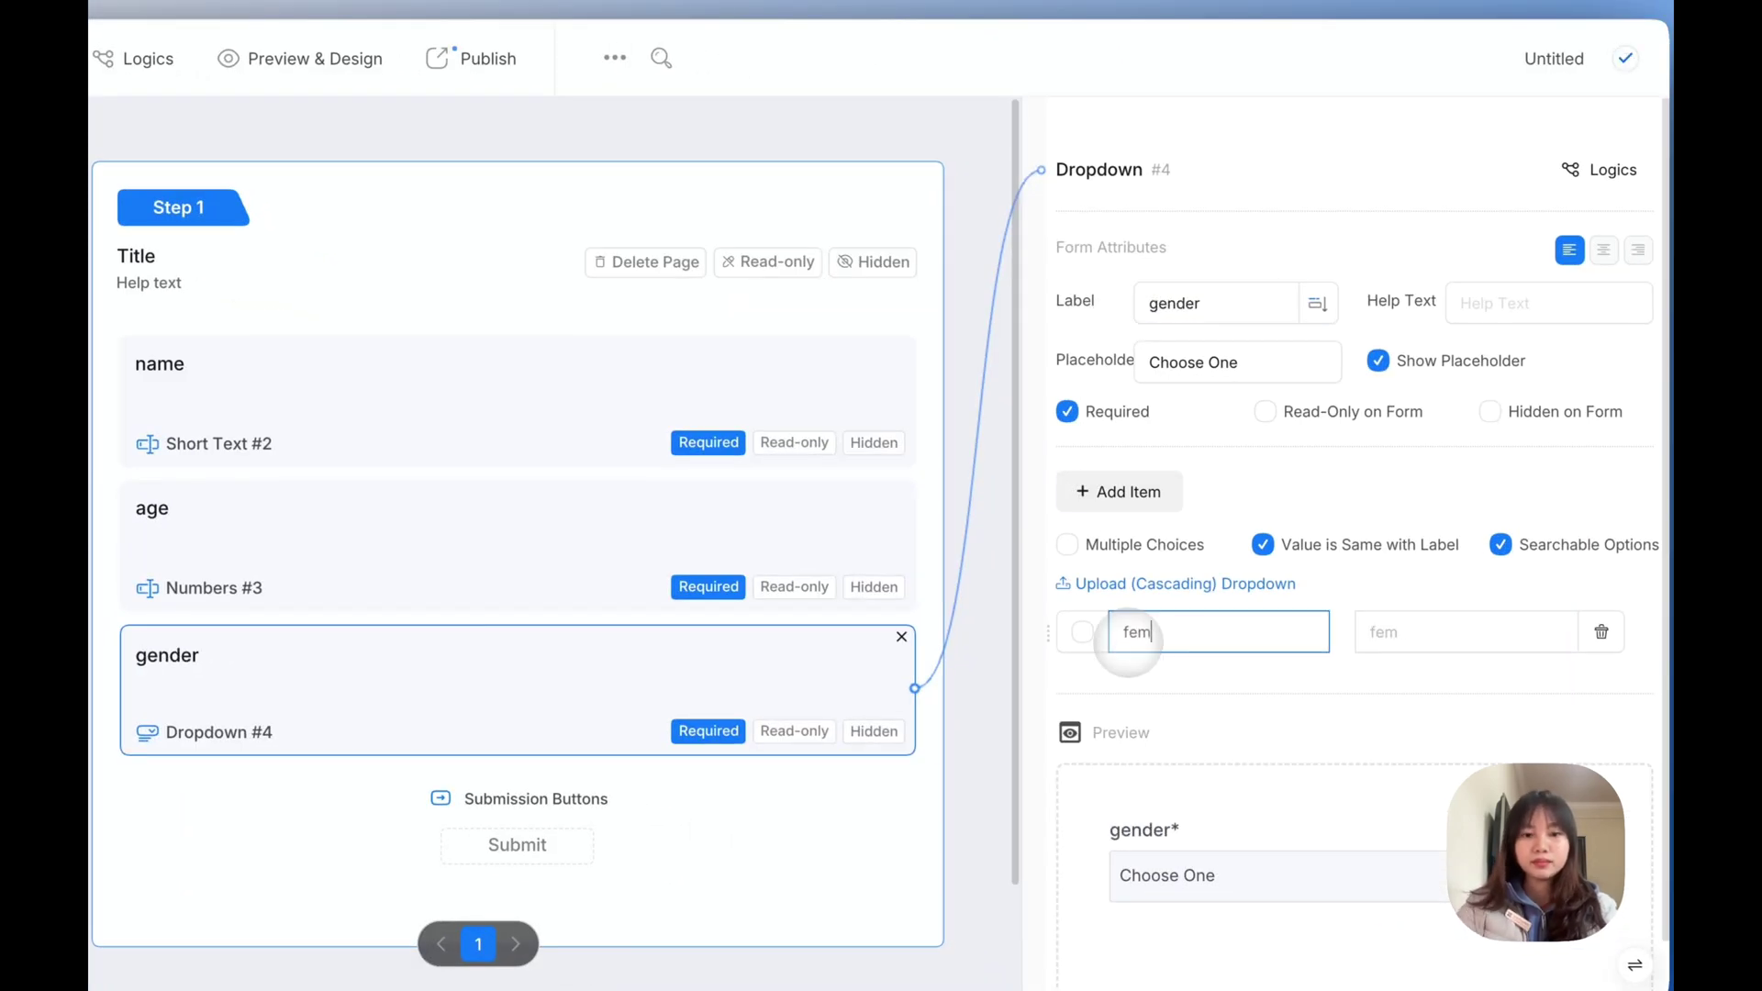
{"action": "type", "text": "female"}
{"action": "left_click", "coordinate": [1147, 491]}
{"action": "type", "text": "male"}
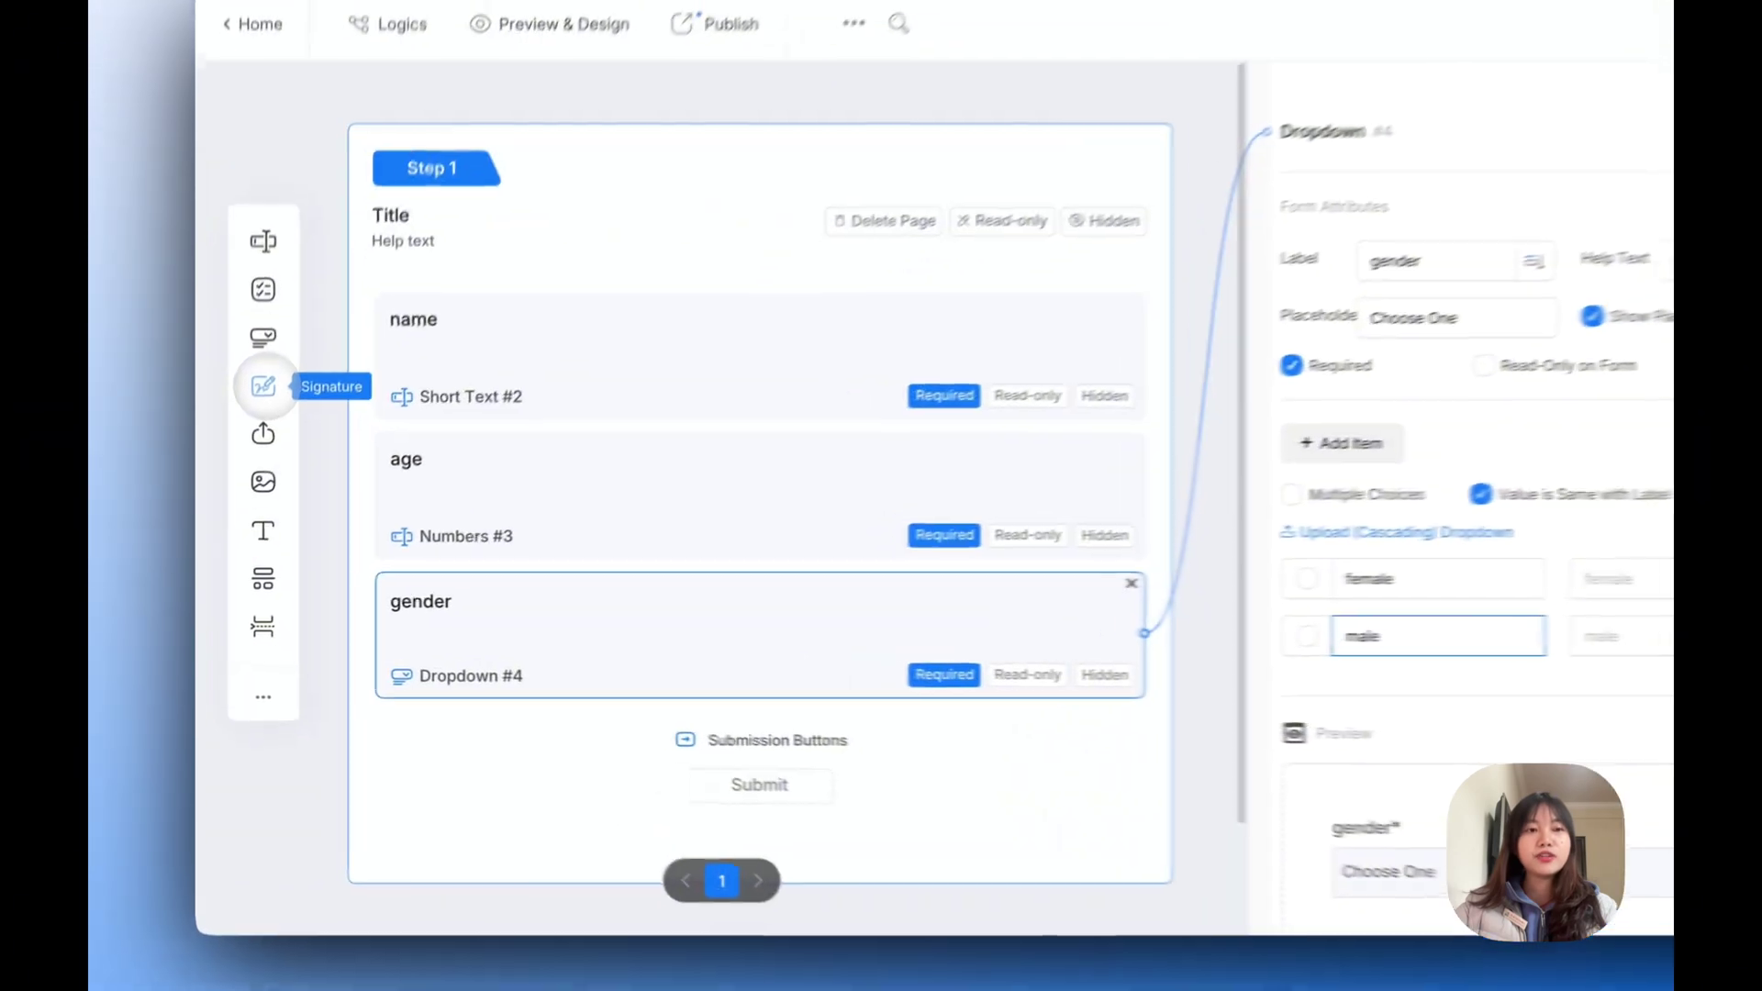
Add a Signature field, title the form 'test', and publish it.
{"action": "left_click", "coordinate": [251, 435]}
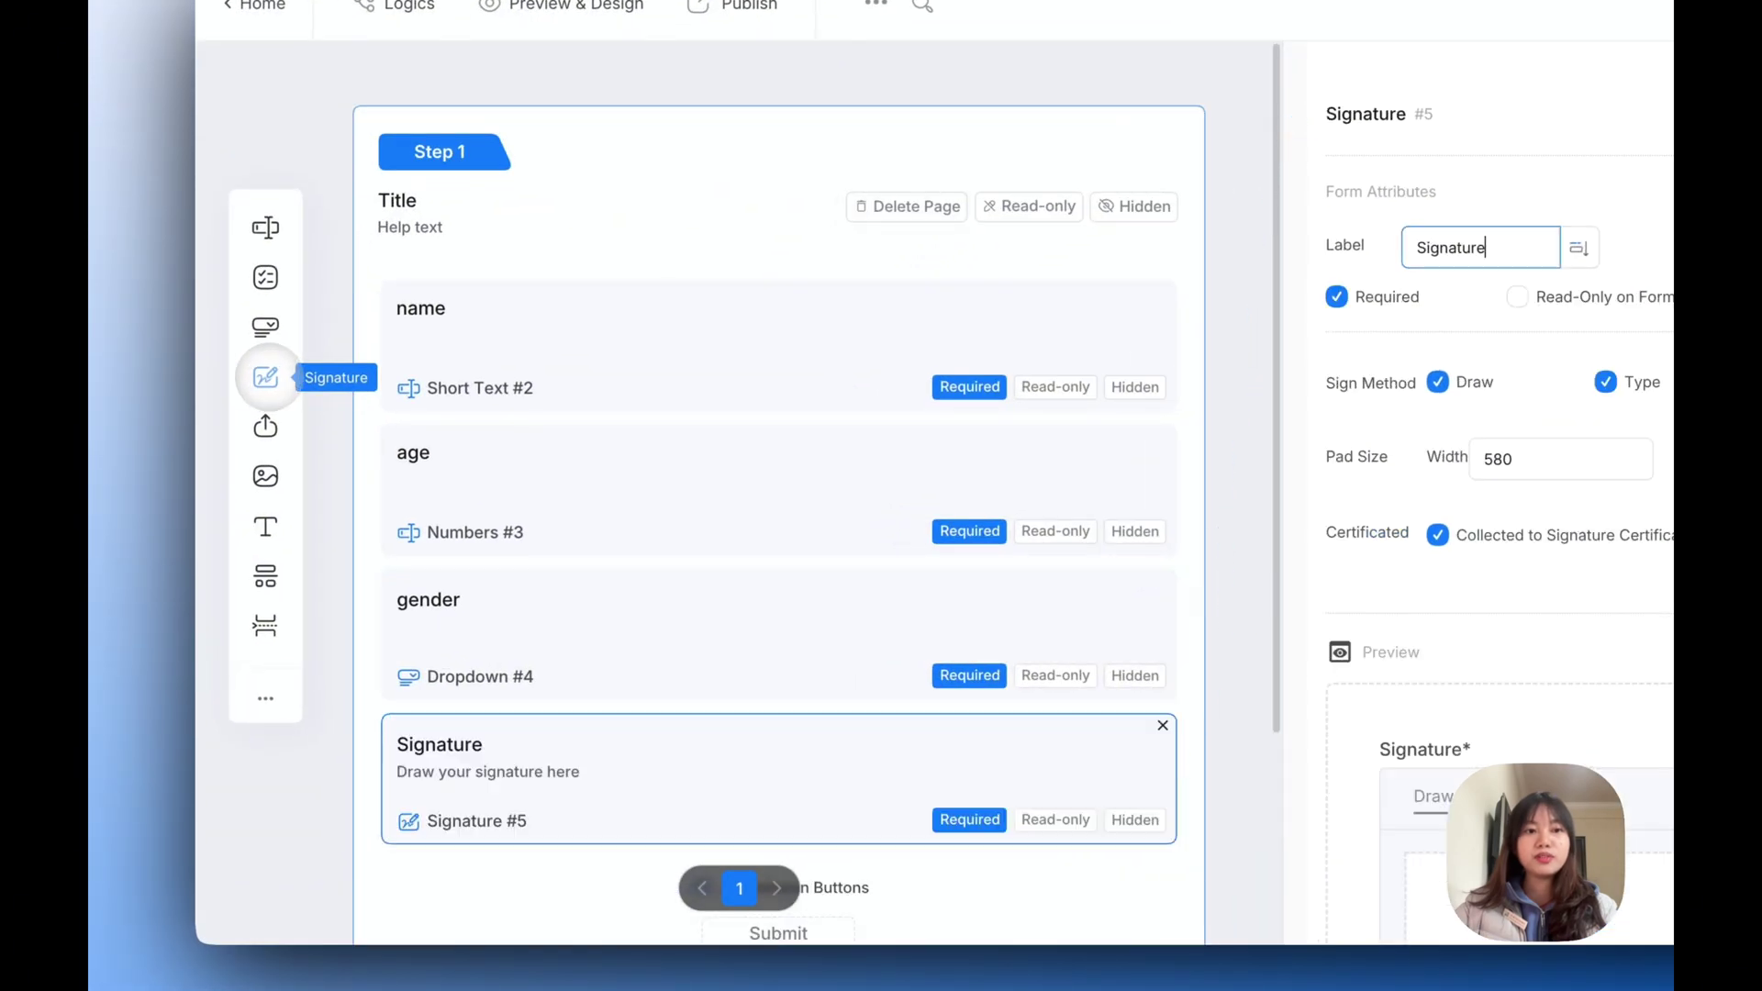
{"action": "type", "text": "test"}
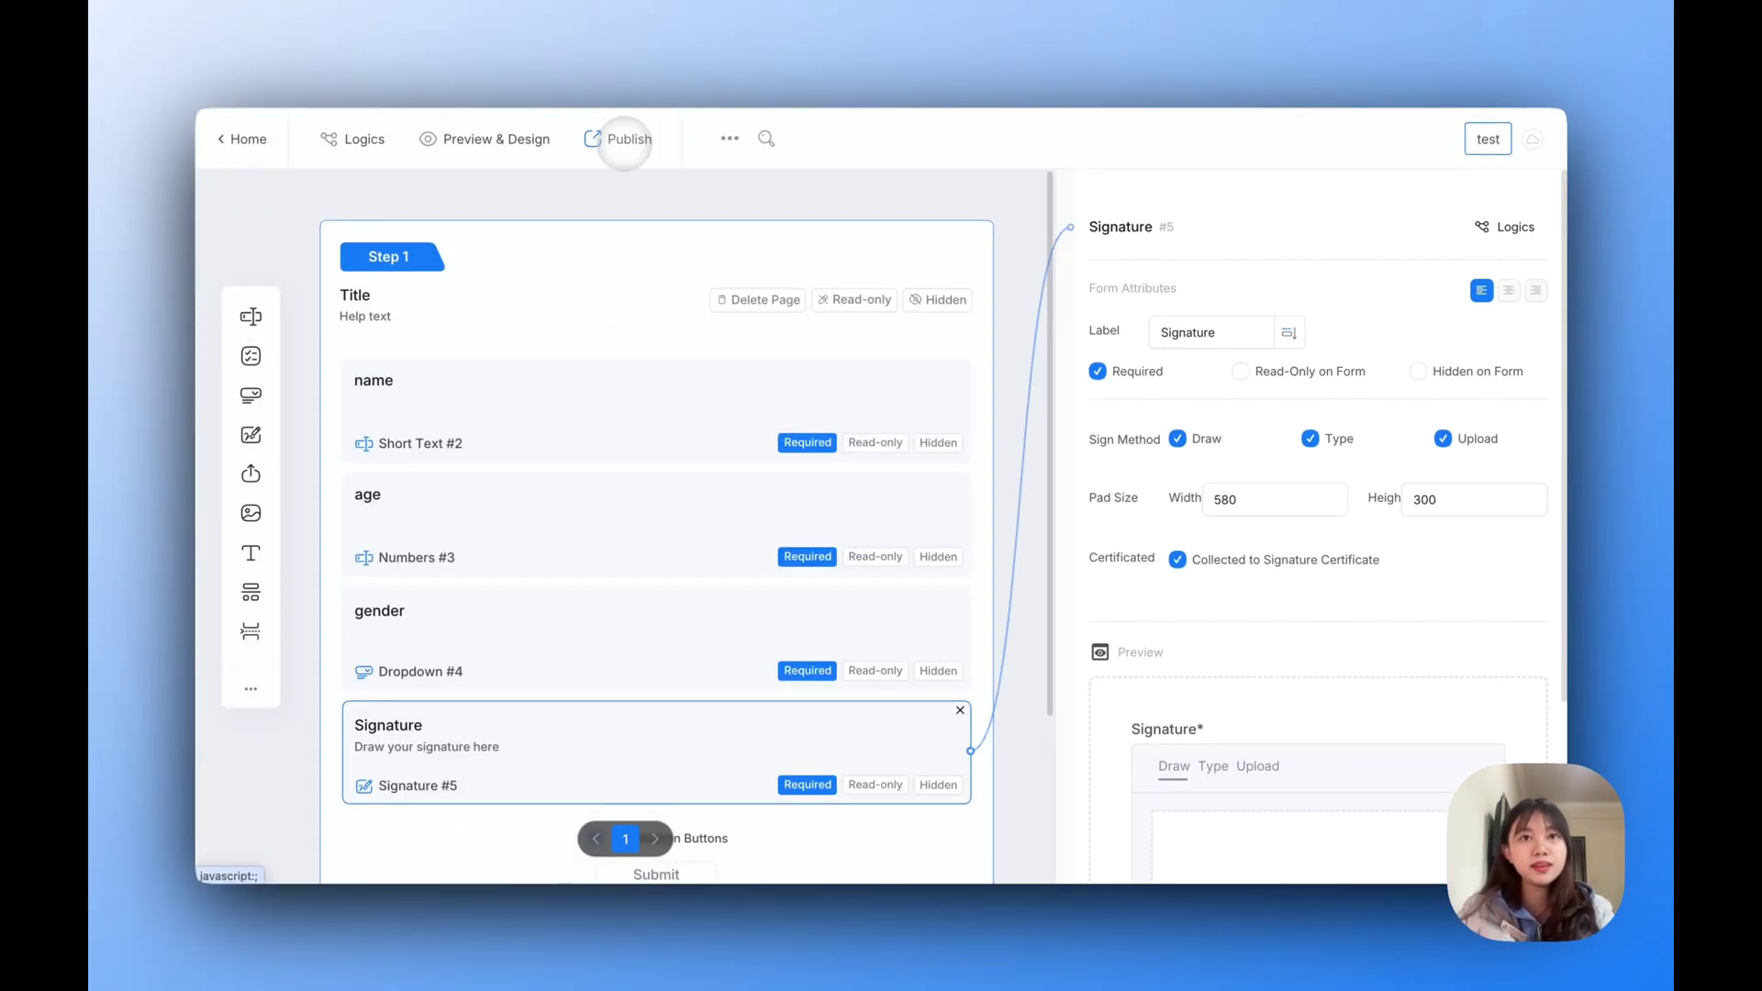
{"action": "left_click", "coordinate": [624, 139]}
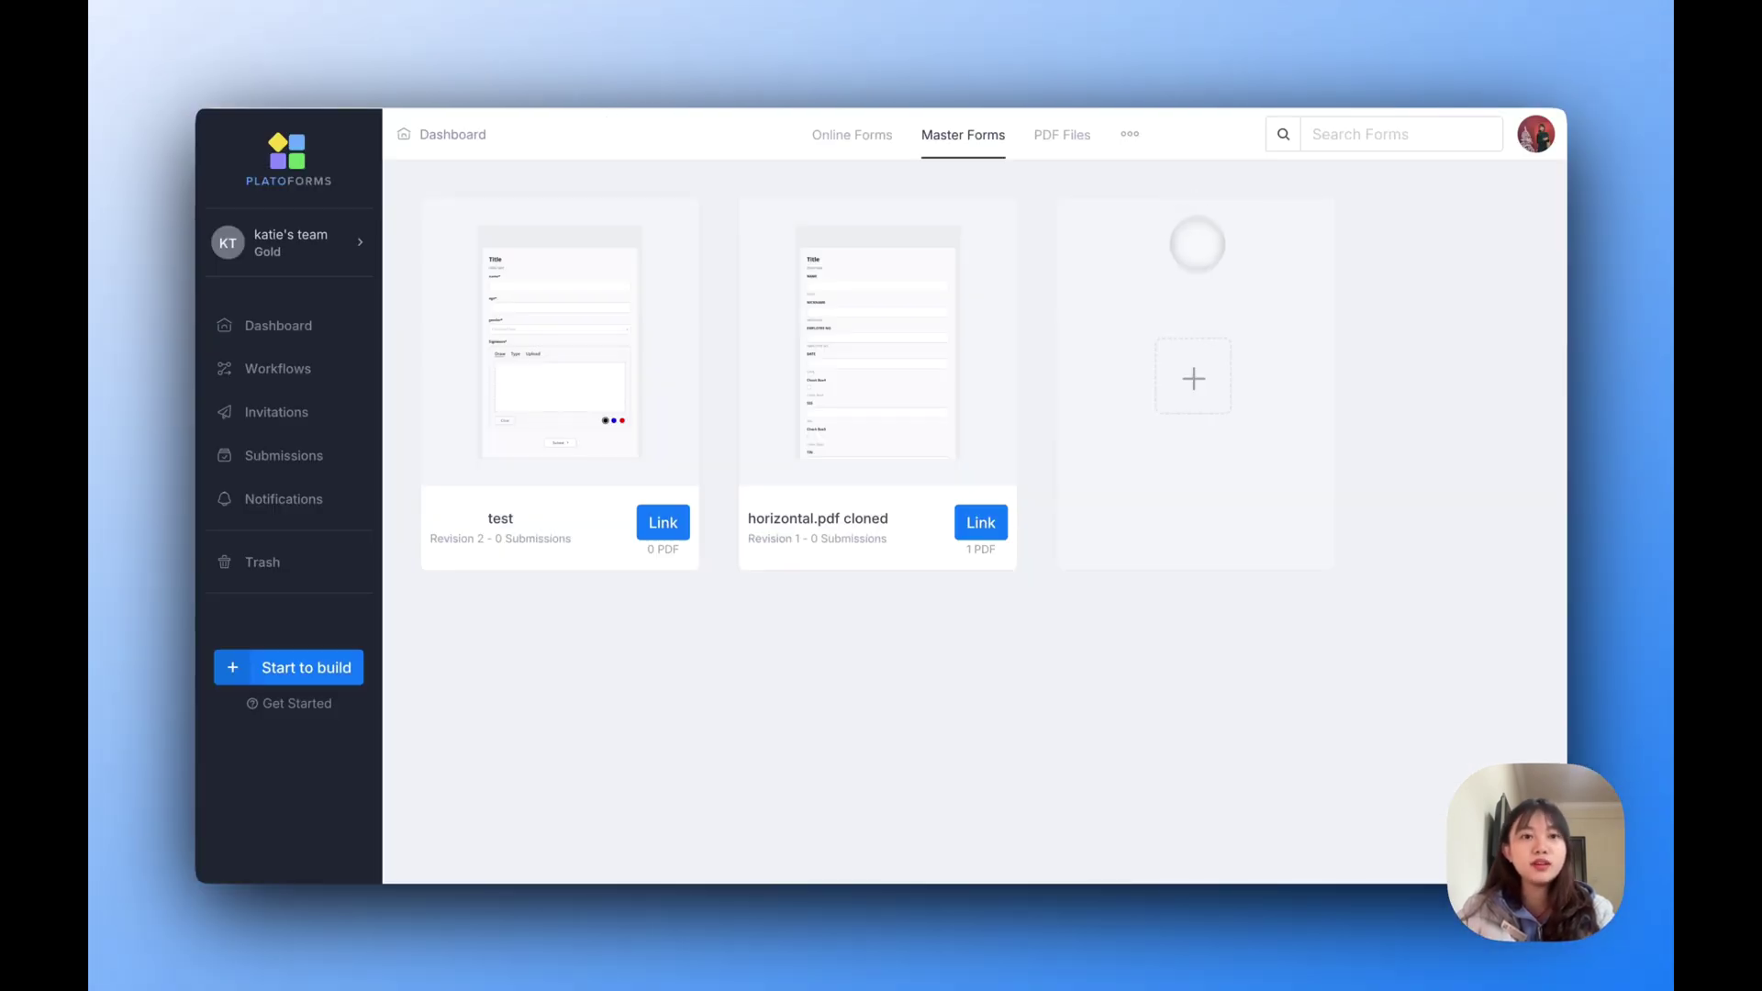
Upload Employee evaluation form.pdf as a new PDF linked to the test form.
{"action": "left_click", "coordinate": [662, 522]}
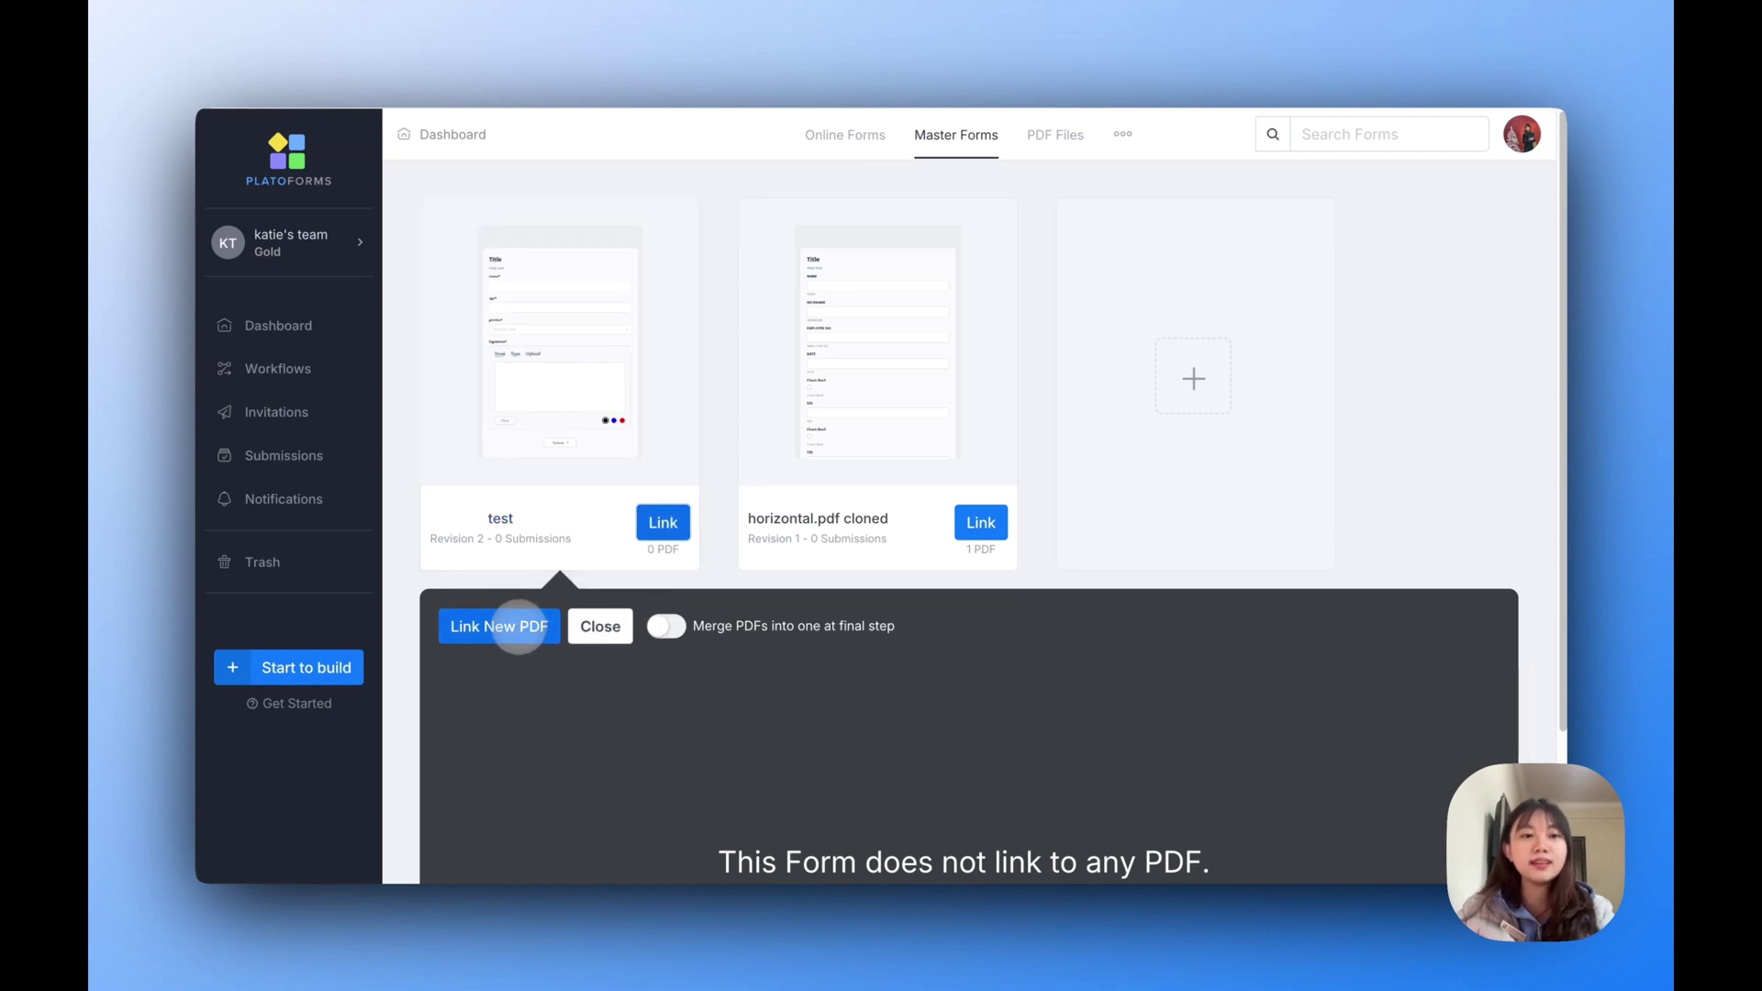
{"action": "left_click", "coordinate": [519, 627]}
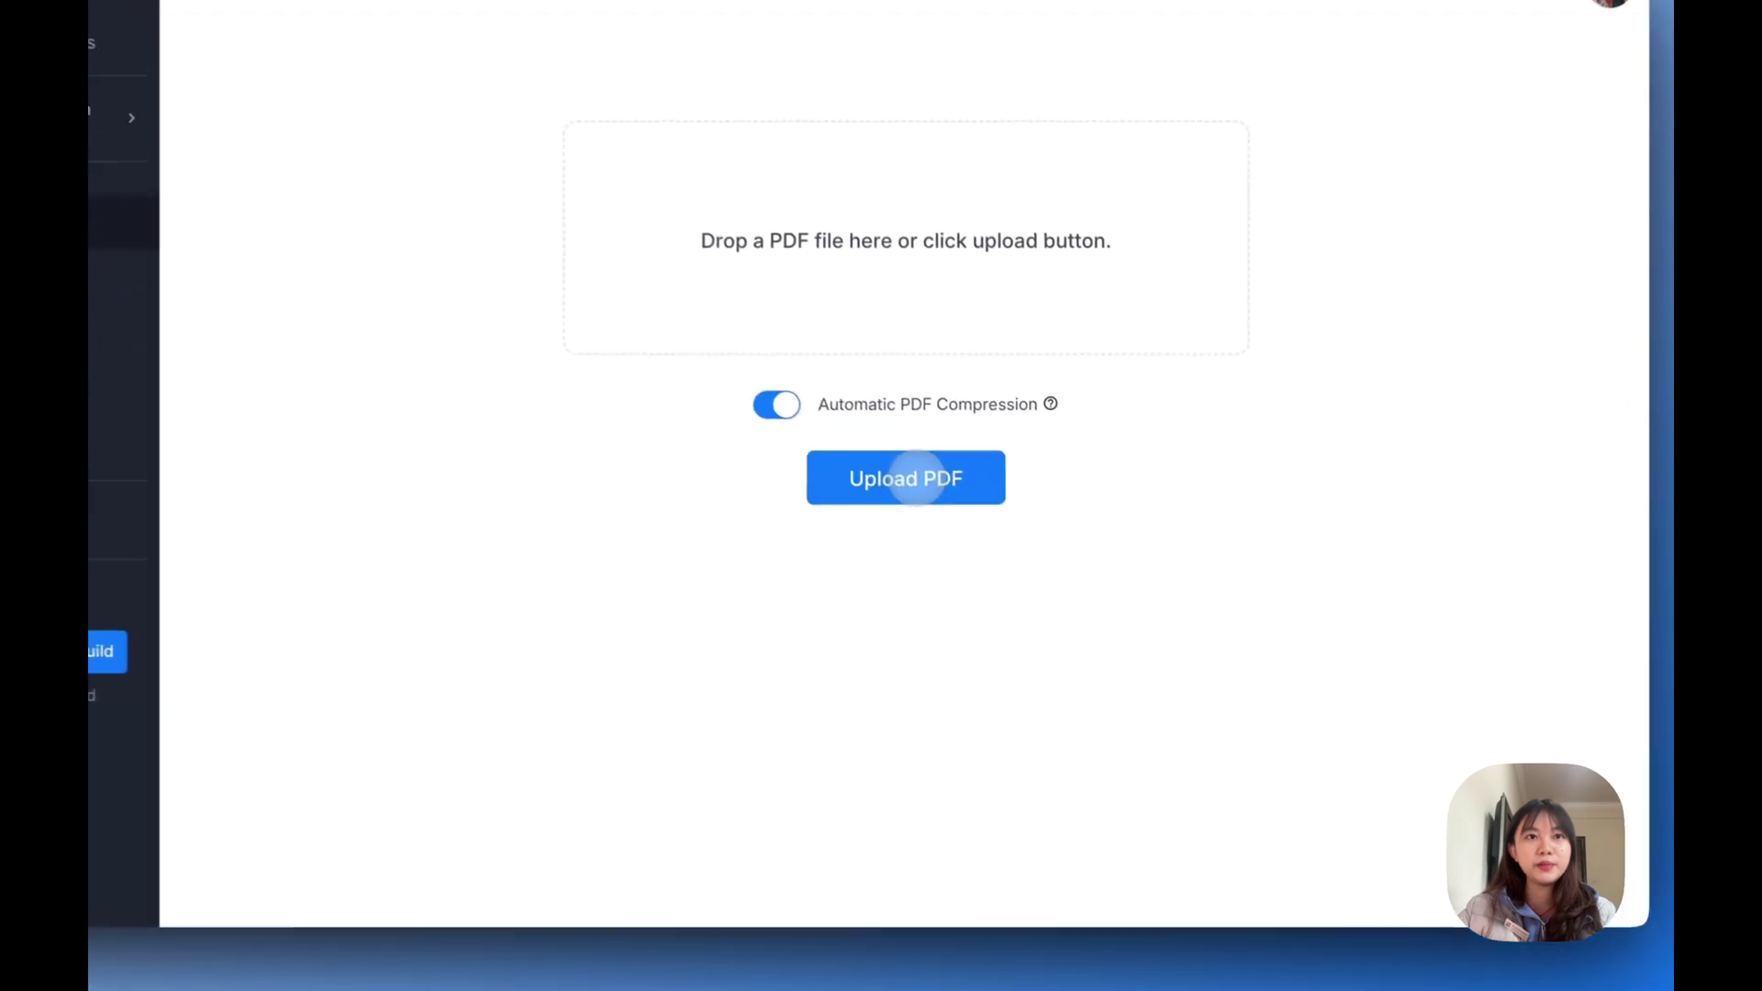
{"action": "left_click", "coordinate": [917, 479]}
{"action": "left_click", "coordinate": [814, 539]}
{"action": "left_click", "coordinate": [1190, 662]}
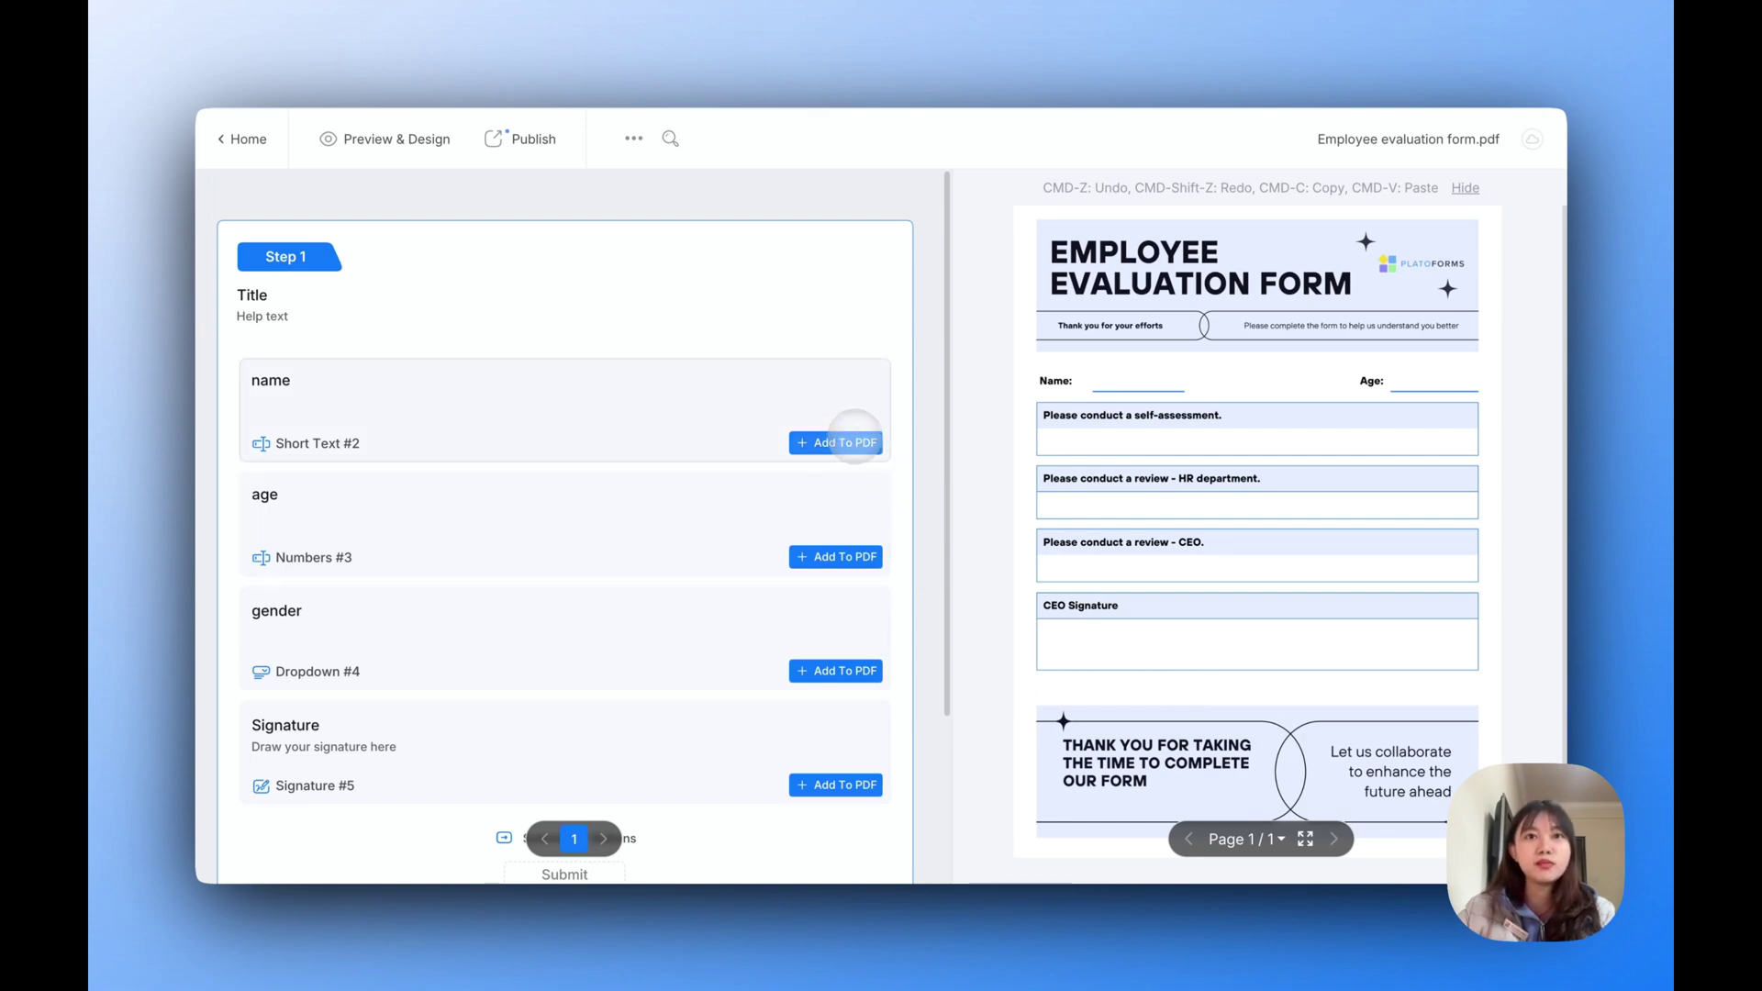
Place name, age, gender and signature on the evaluation PDF, with gender in the self-assessment box.
{"action": "left_click", "coordinate": [853, 443]}
{"action": "left_click", "coordinate": [835, 556]}
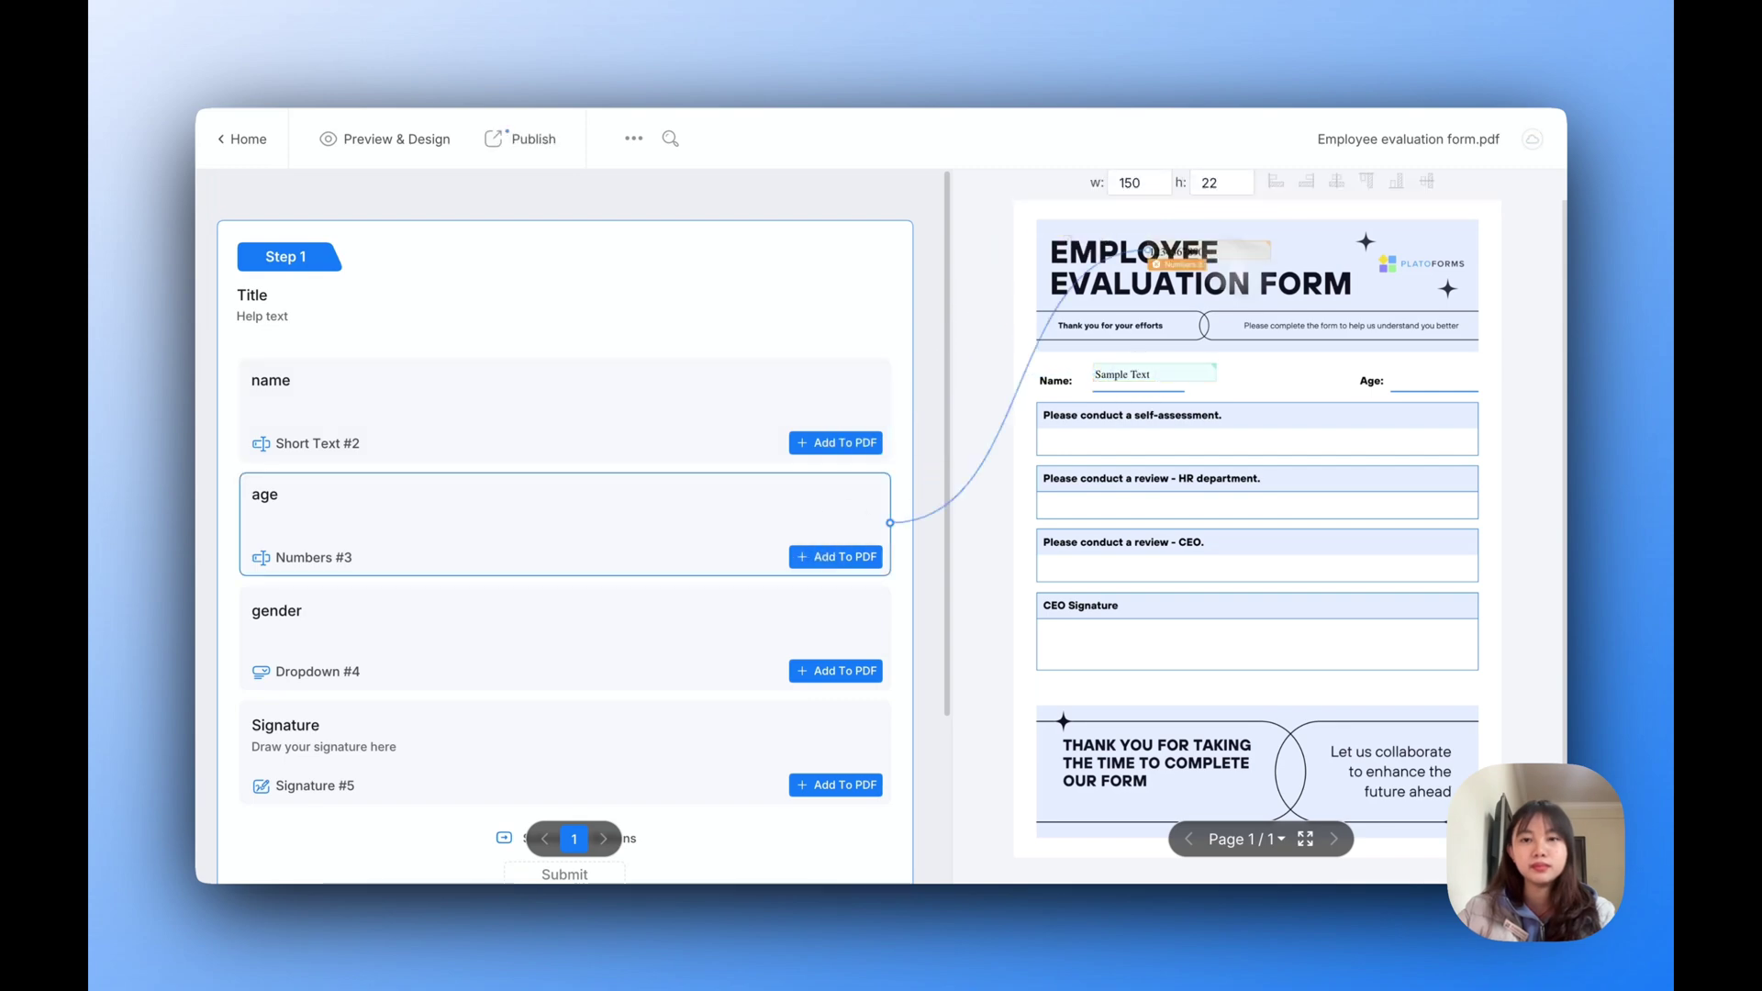
{"action": "left_click", "coordinate": [811, 666]}
{"action": "left_click_drag", "start_coordinate": [1046, 217], "coordinate": [1076, 448]}
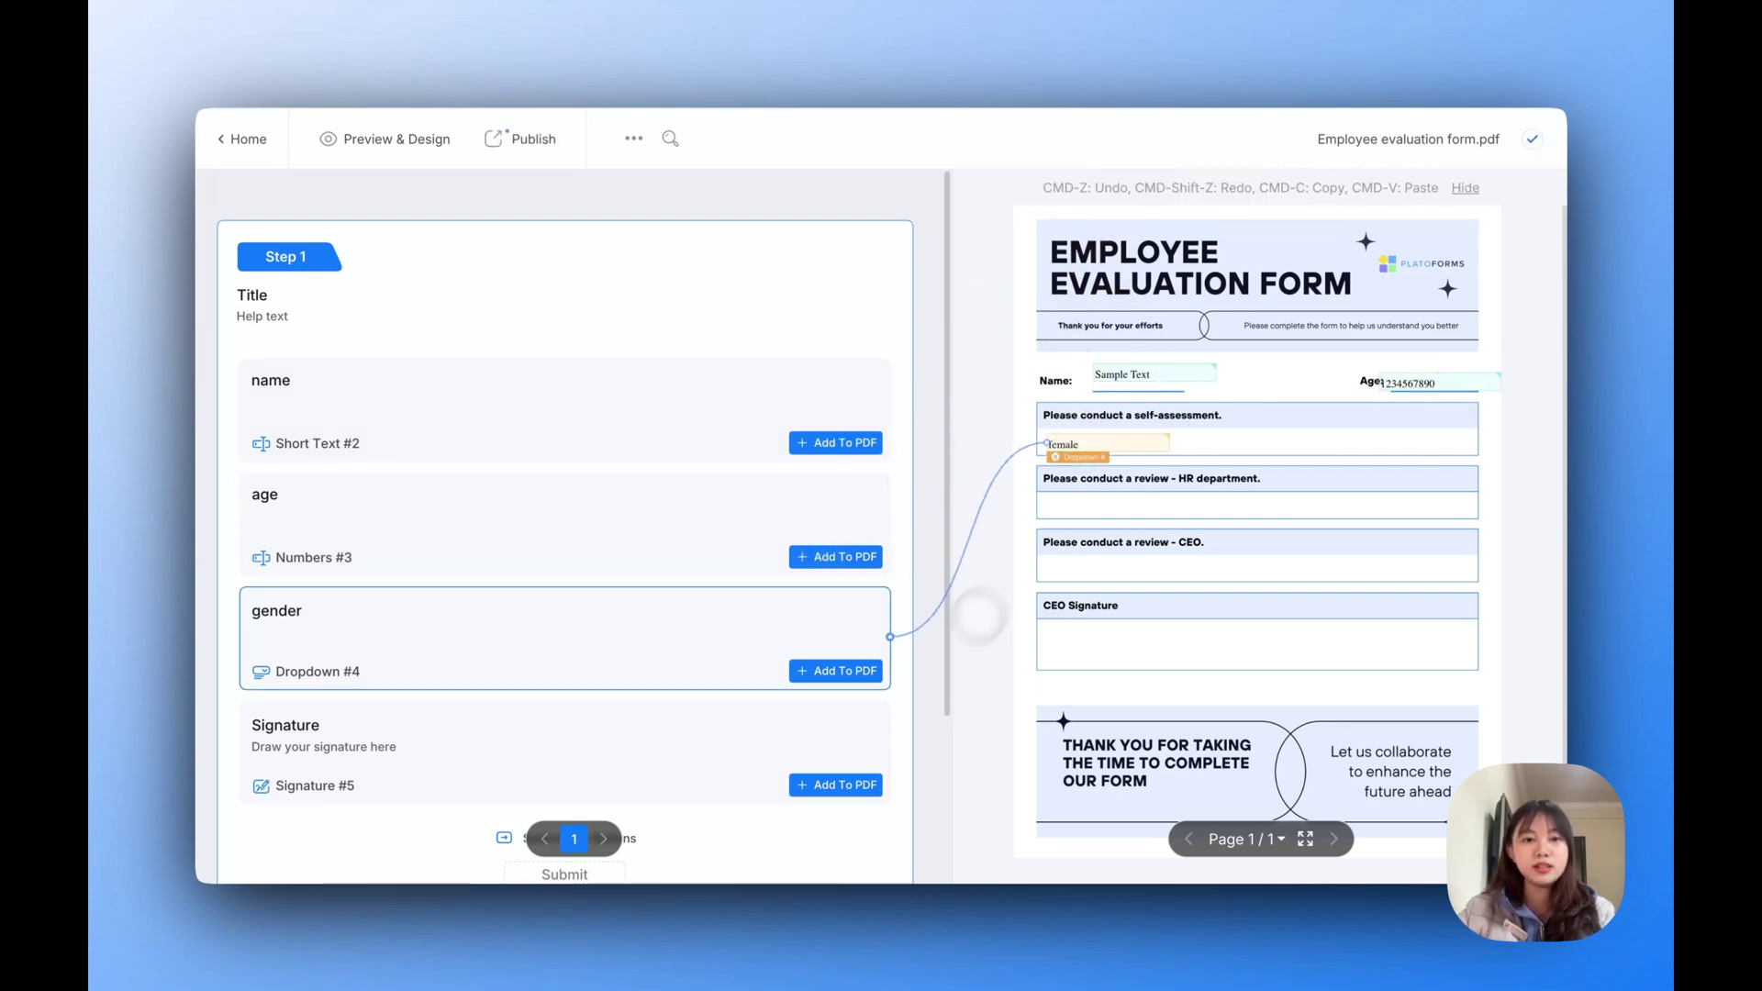
{"action": "left_click", "coordinate": [815, 784]}
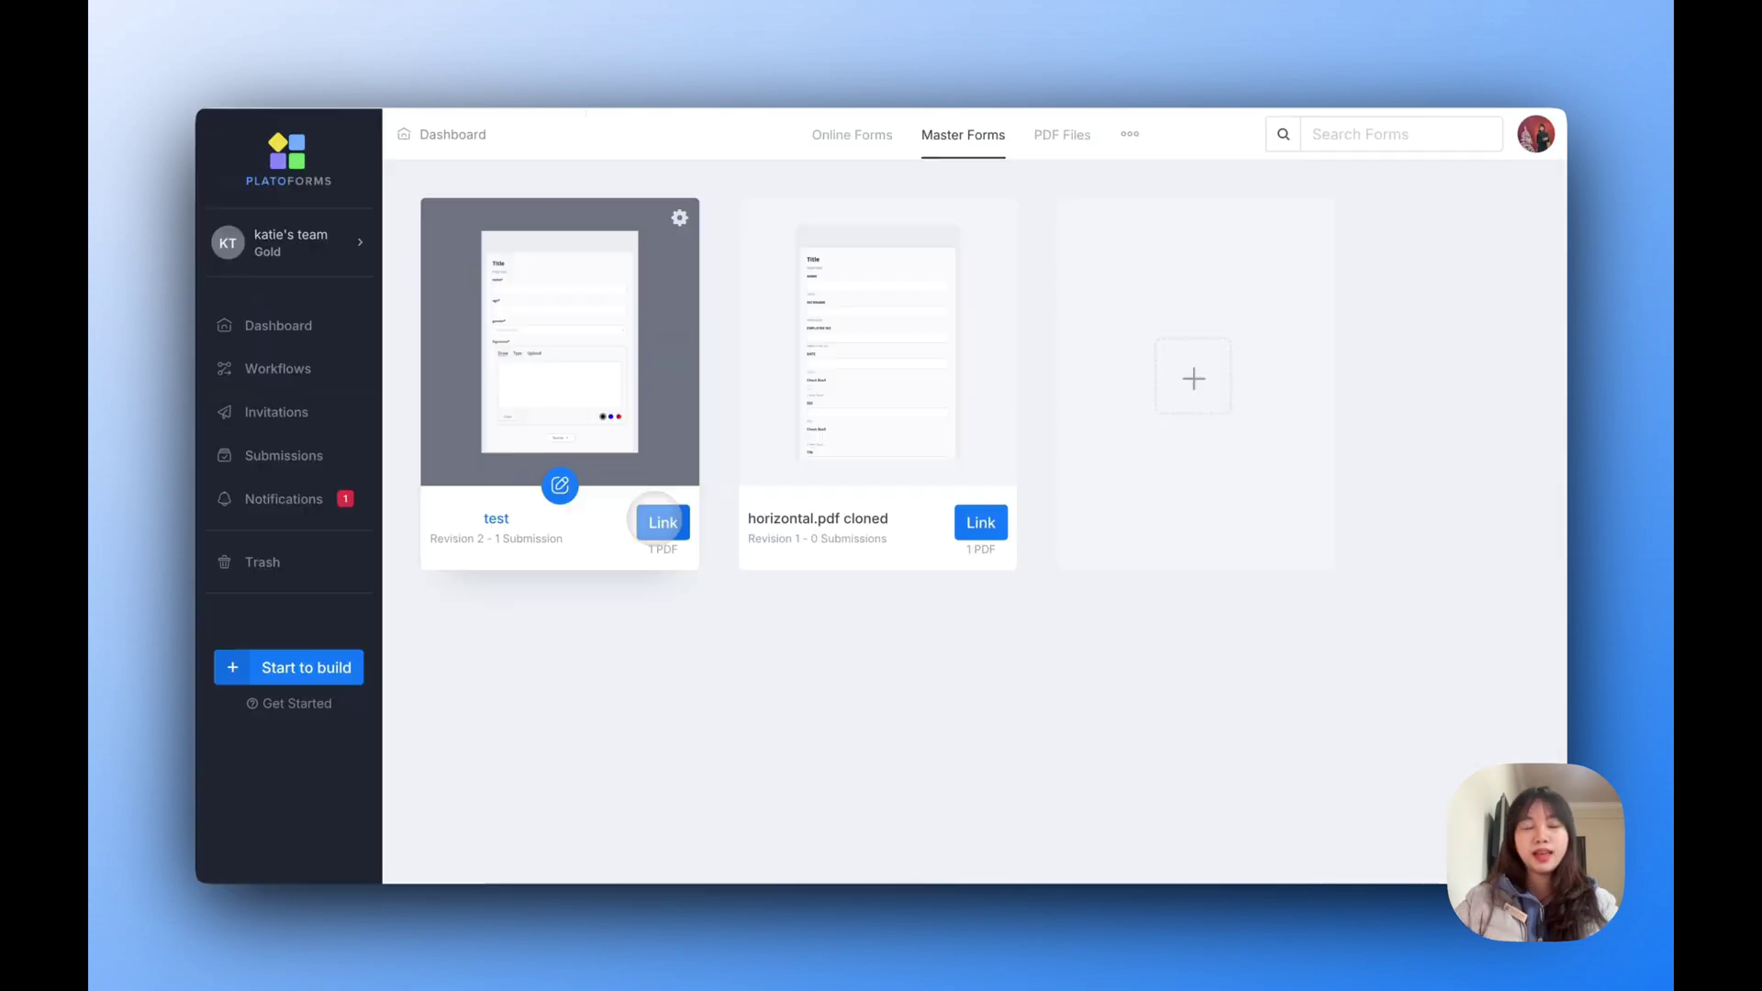
{"action": "left_click", "coordinate": [662, 522]}
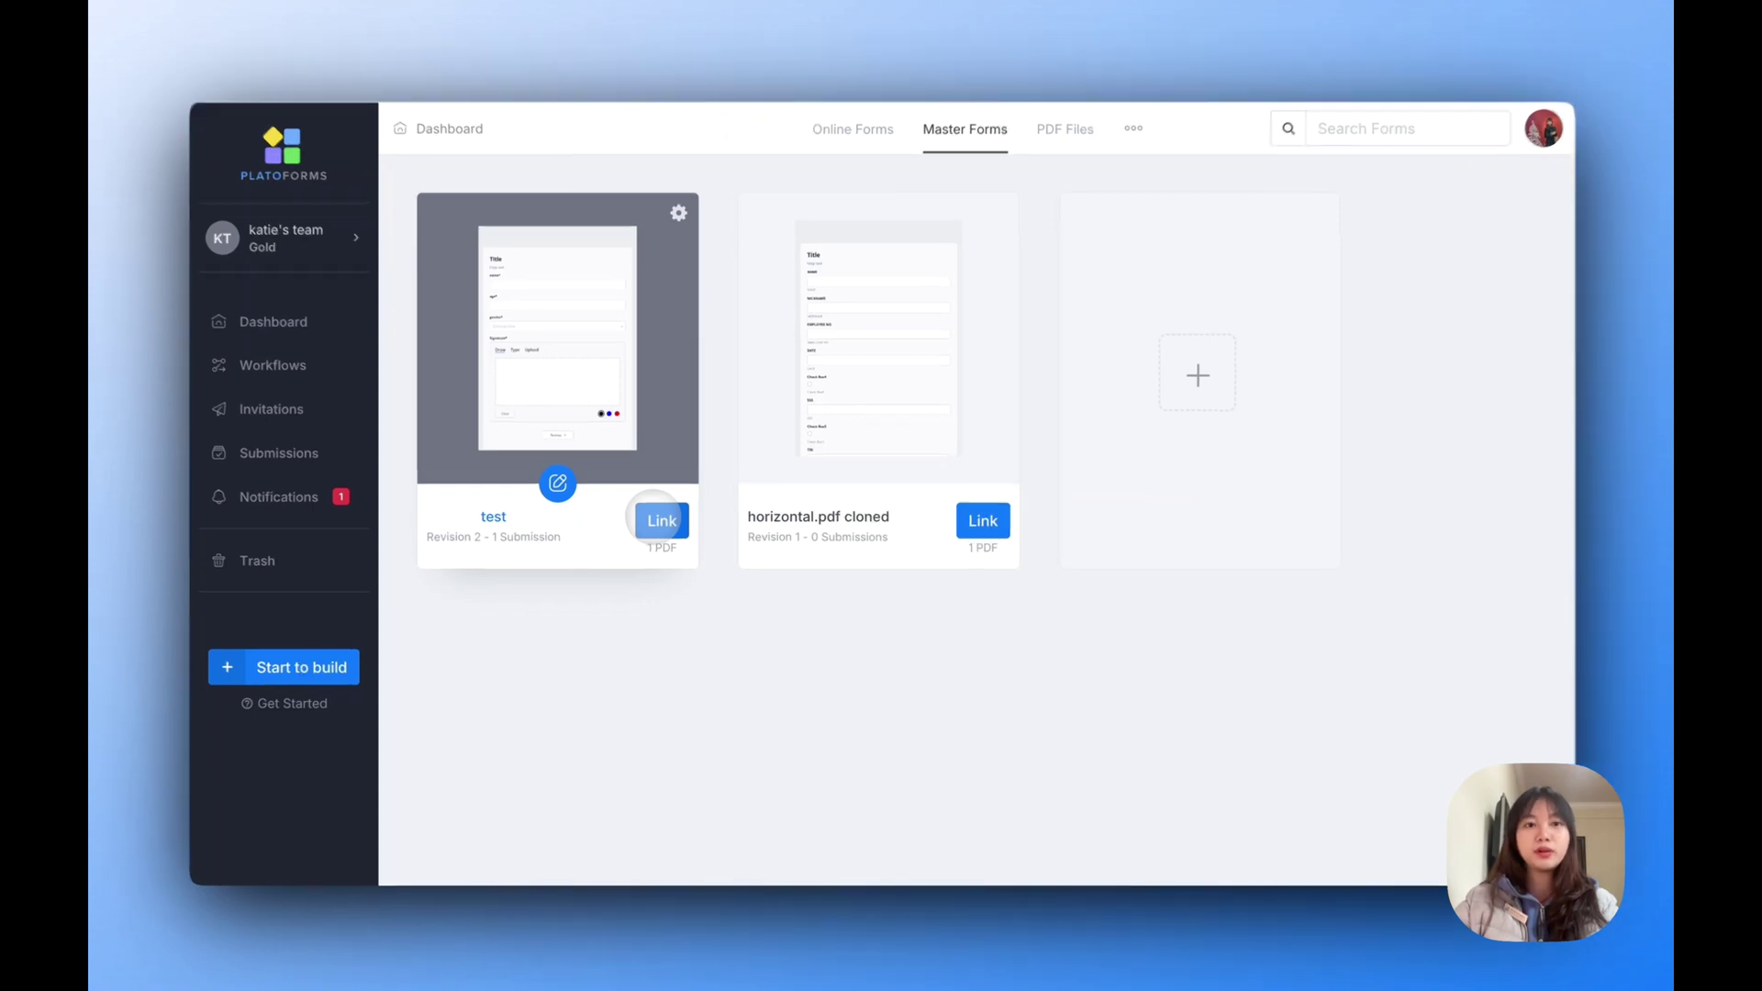
Link colourful.pdf and map age onto its Full-time blank and gender onto Part-time.
{"action": "left_click", "coordinate": [499, 628]}
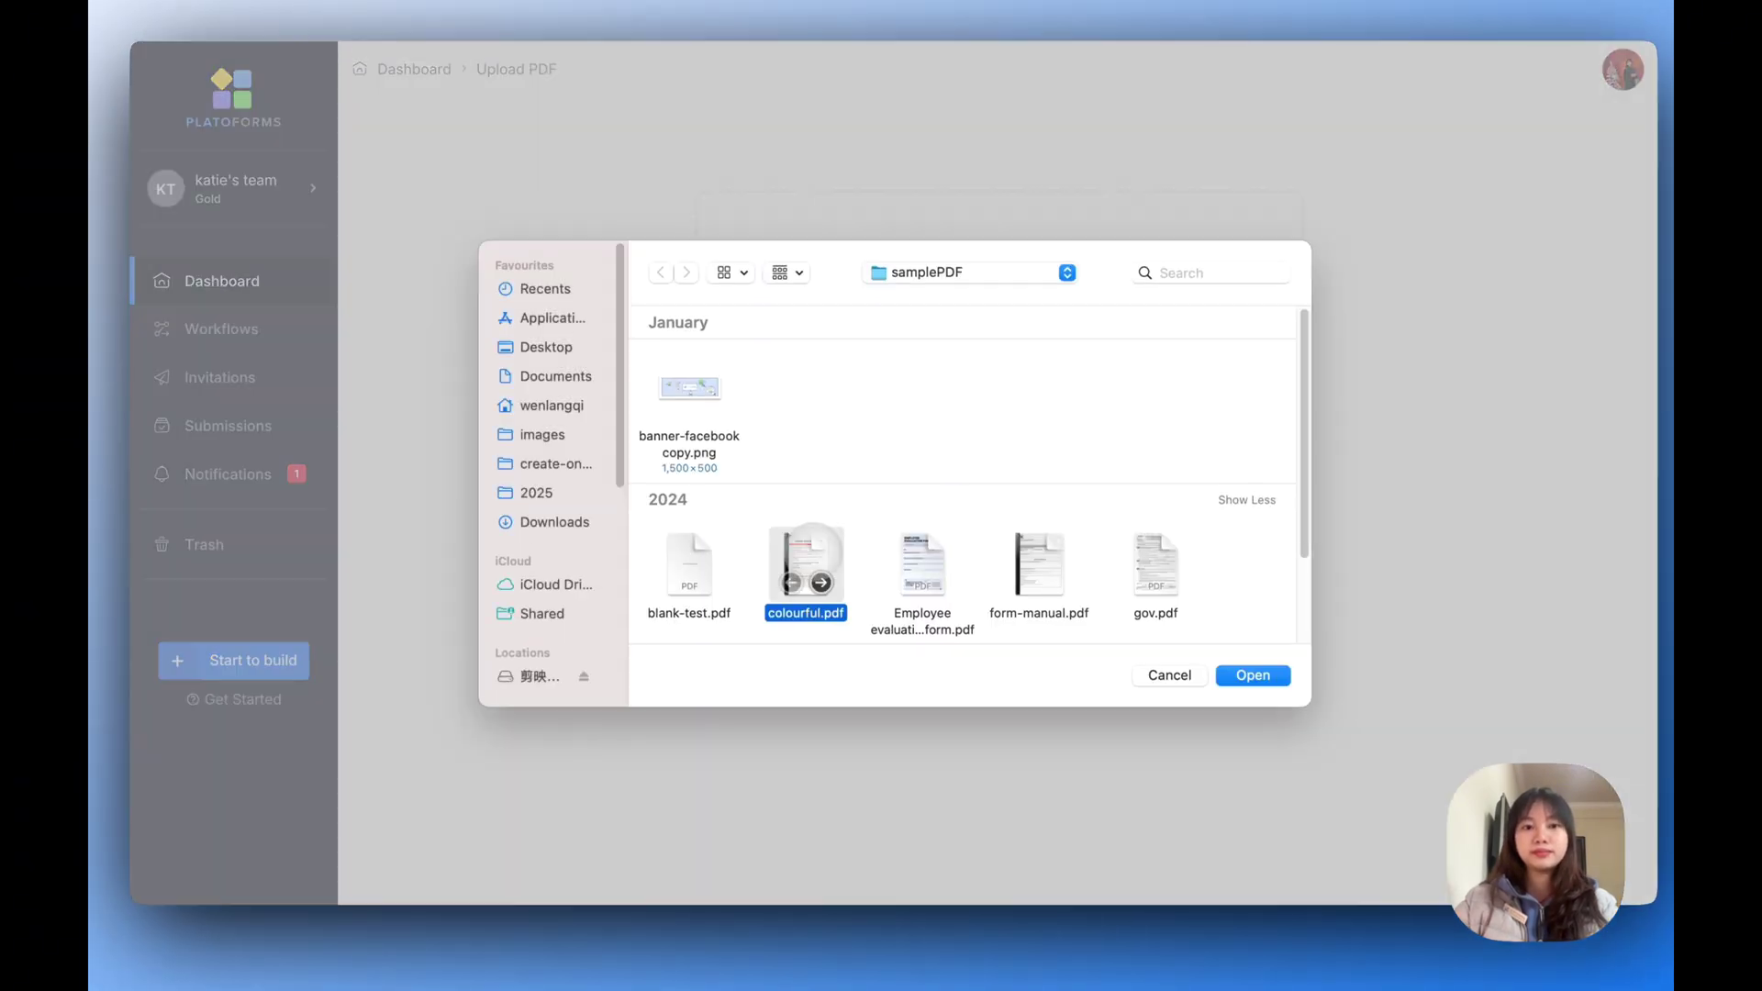
{"action": "double_click", "coordinate": [808, 560]}
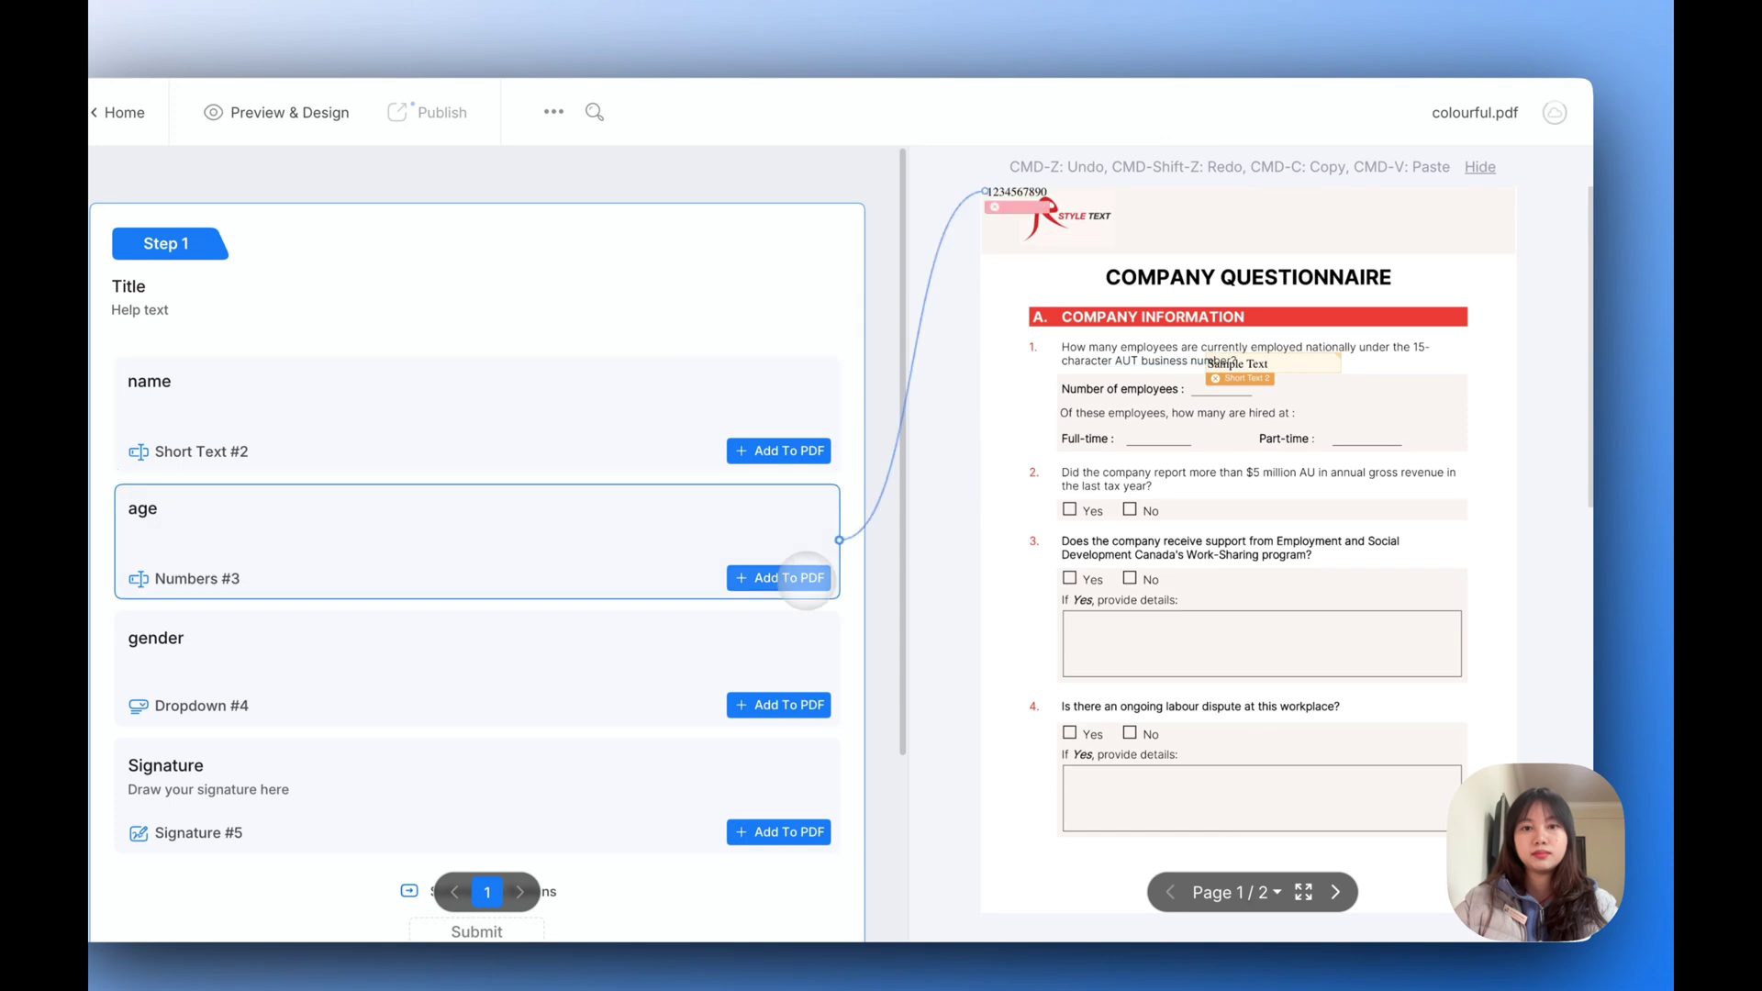
{"action": "left_click_drag", "start_coordinate": [1016, 193], "coordinate": [1146, 431]}
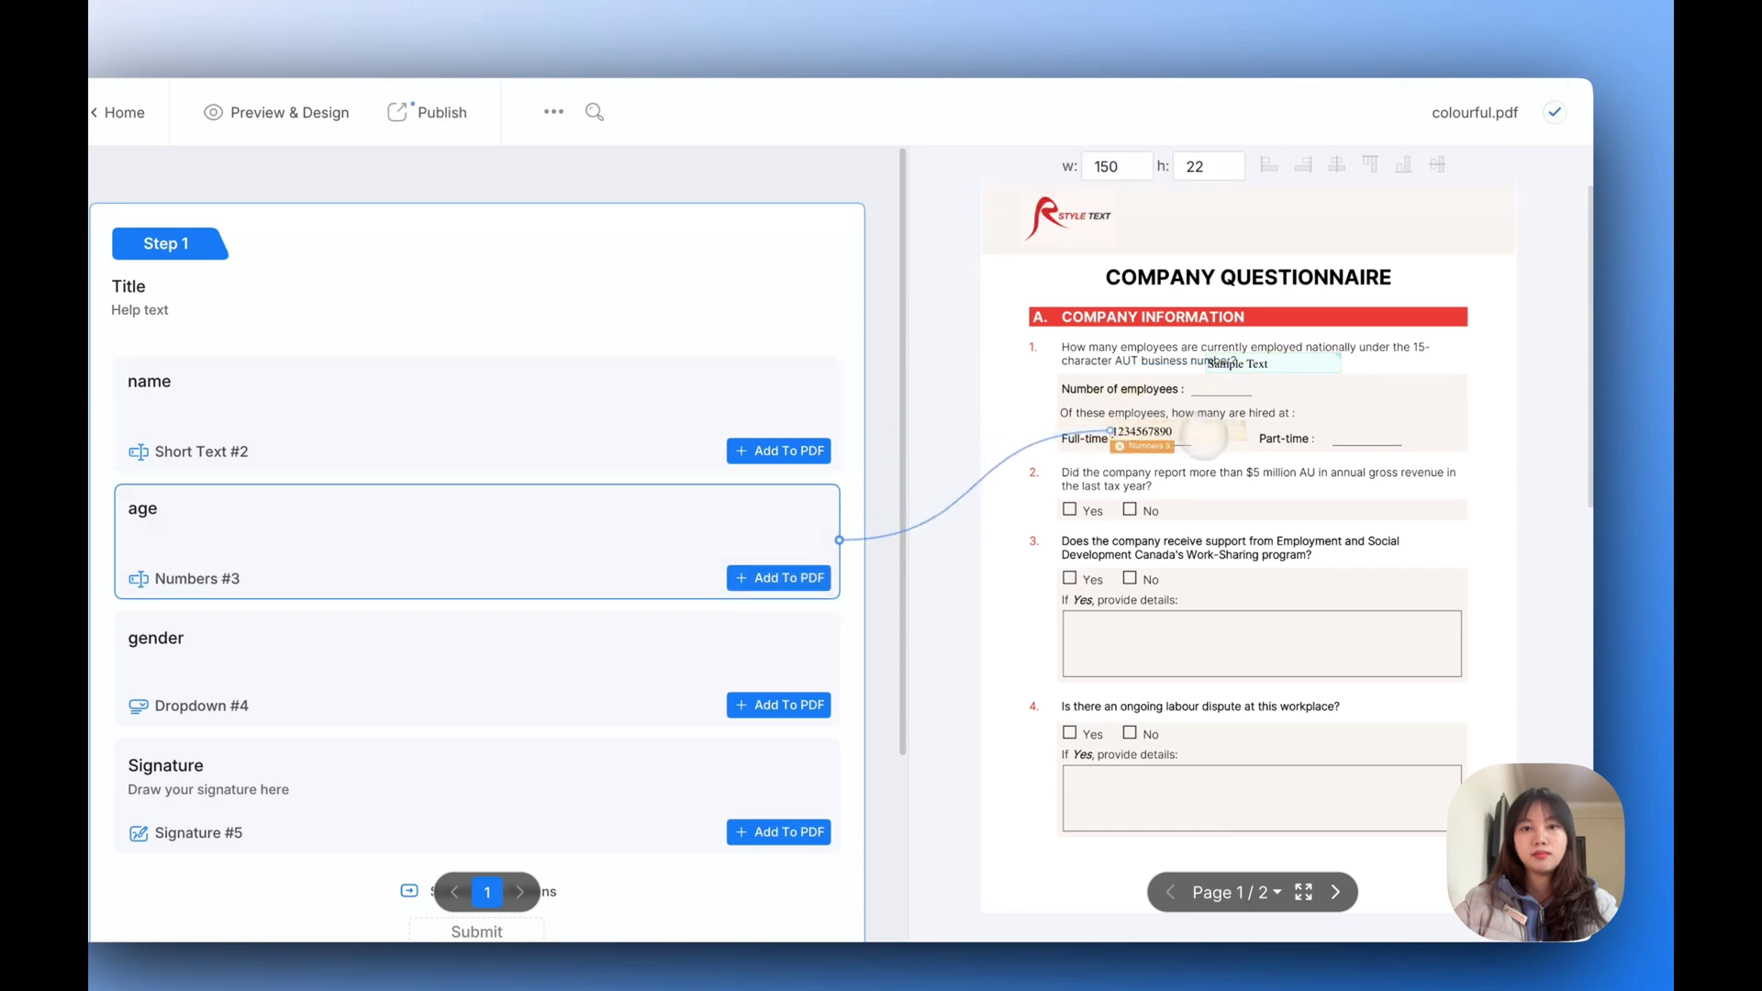
{"action": "left_click", "coordinate": [779, 704]}
{"action": "left_click_drag", "start_coordinate": [1016, 193], "coordinate": [1343, 432]}
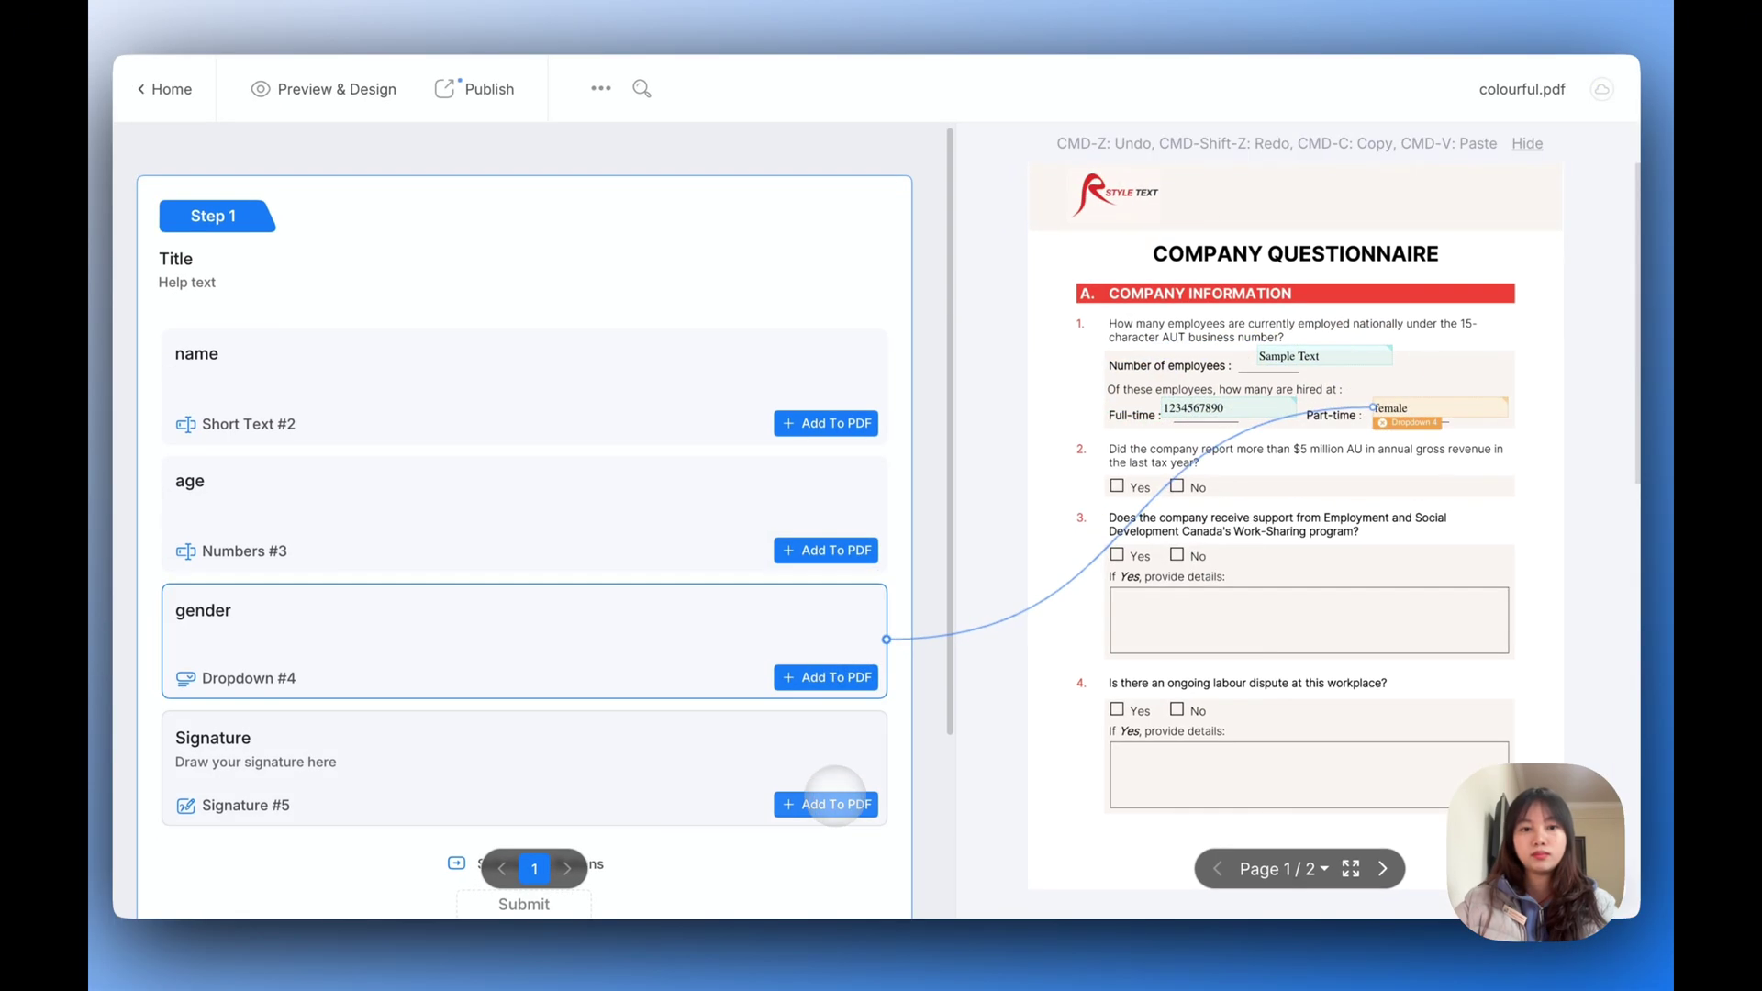
{"action": "left_click", "coordinate": [830, 804]}
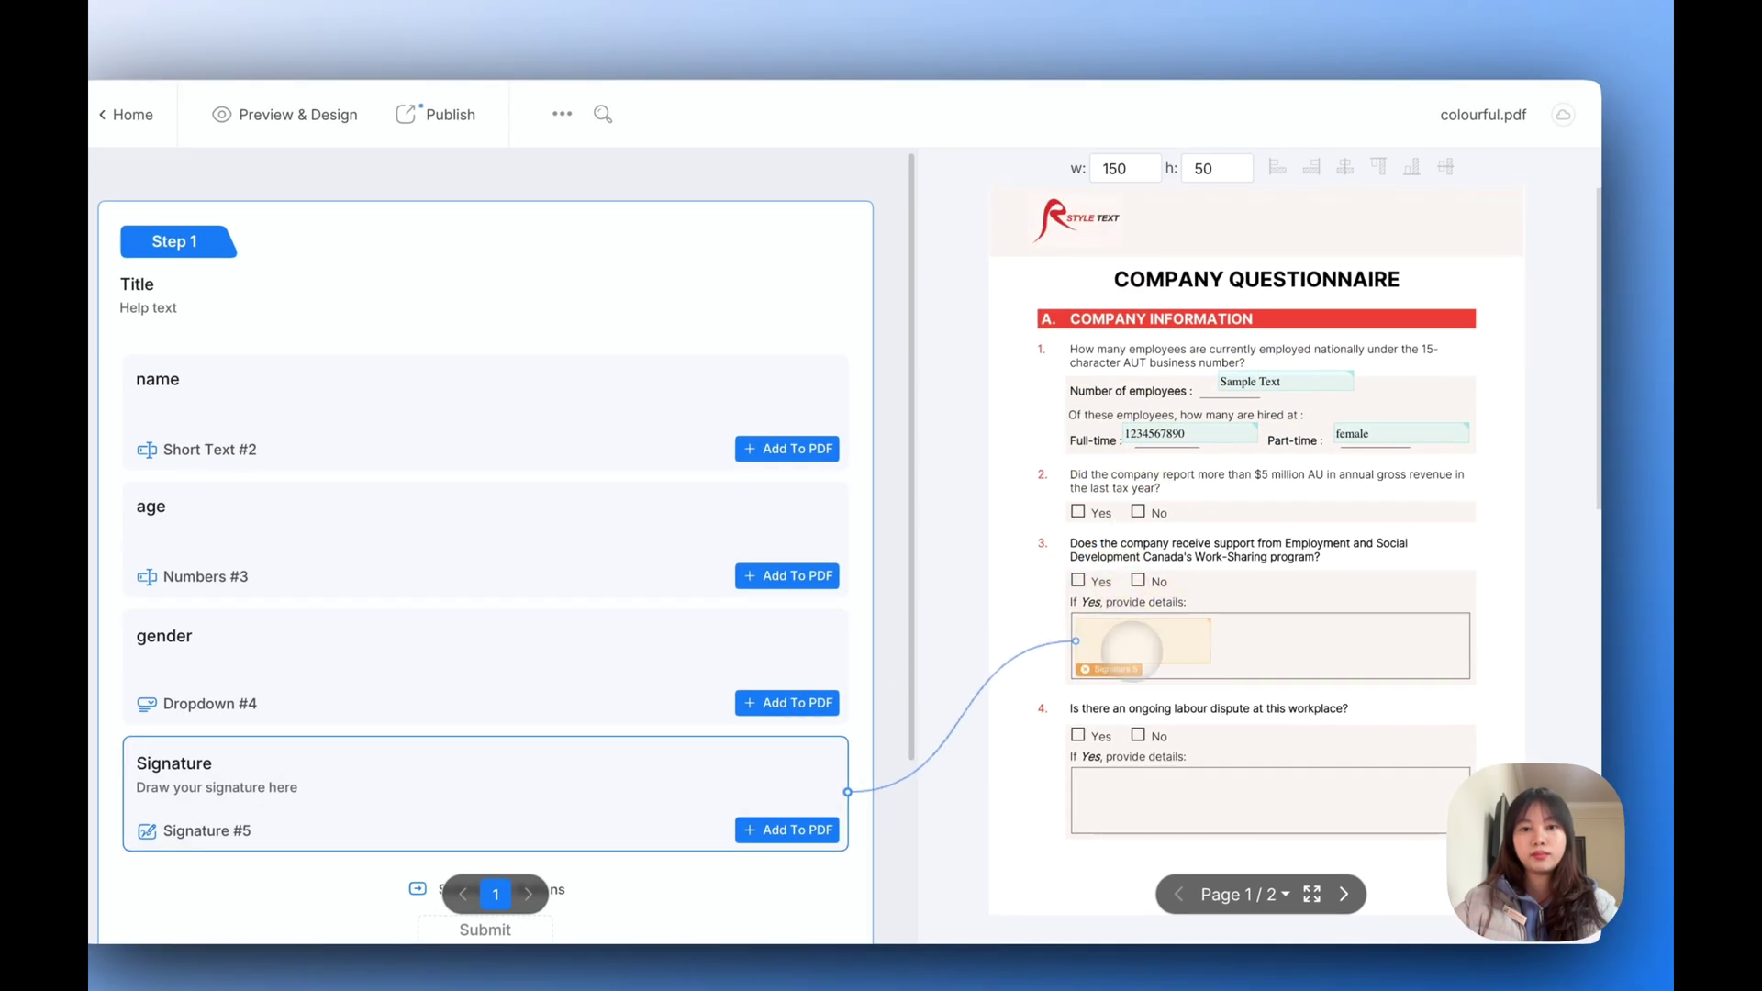
{"action": "scroll", "coordinate": [1138, 633], "scroll_direction": "down", "scroll_amount": 10}
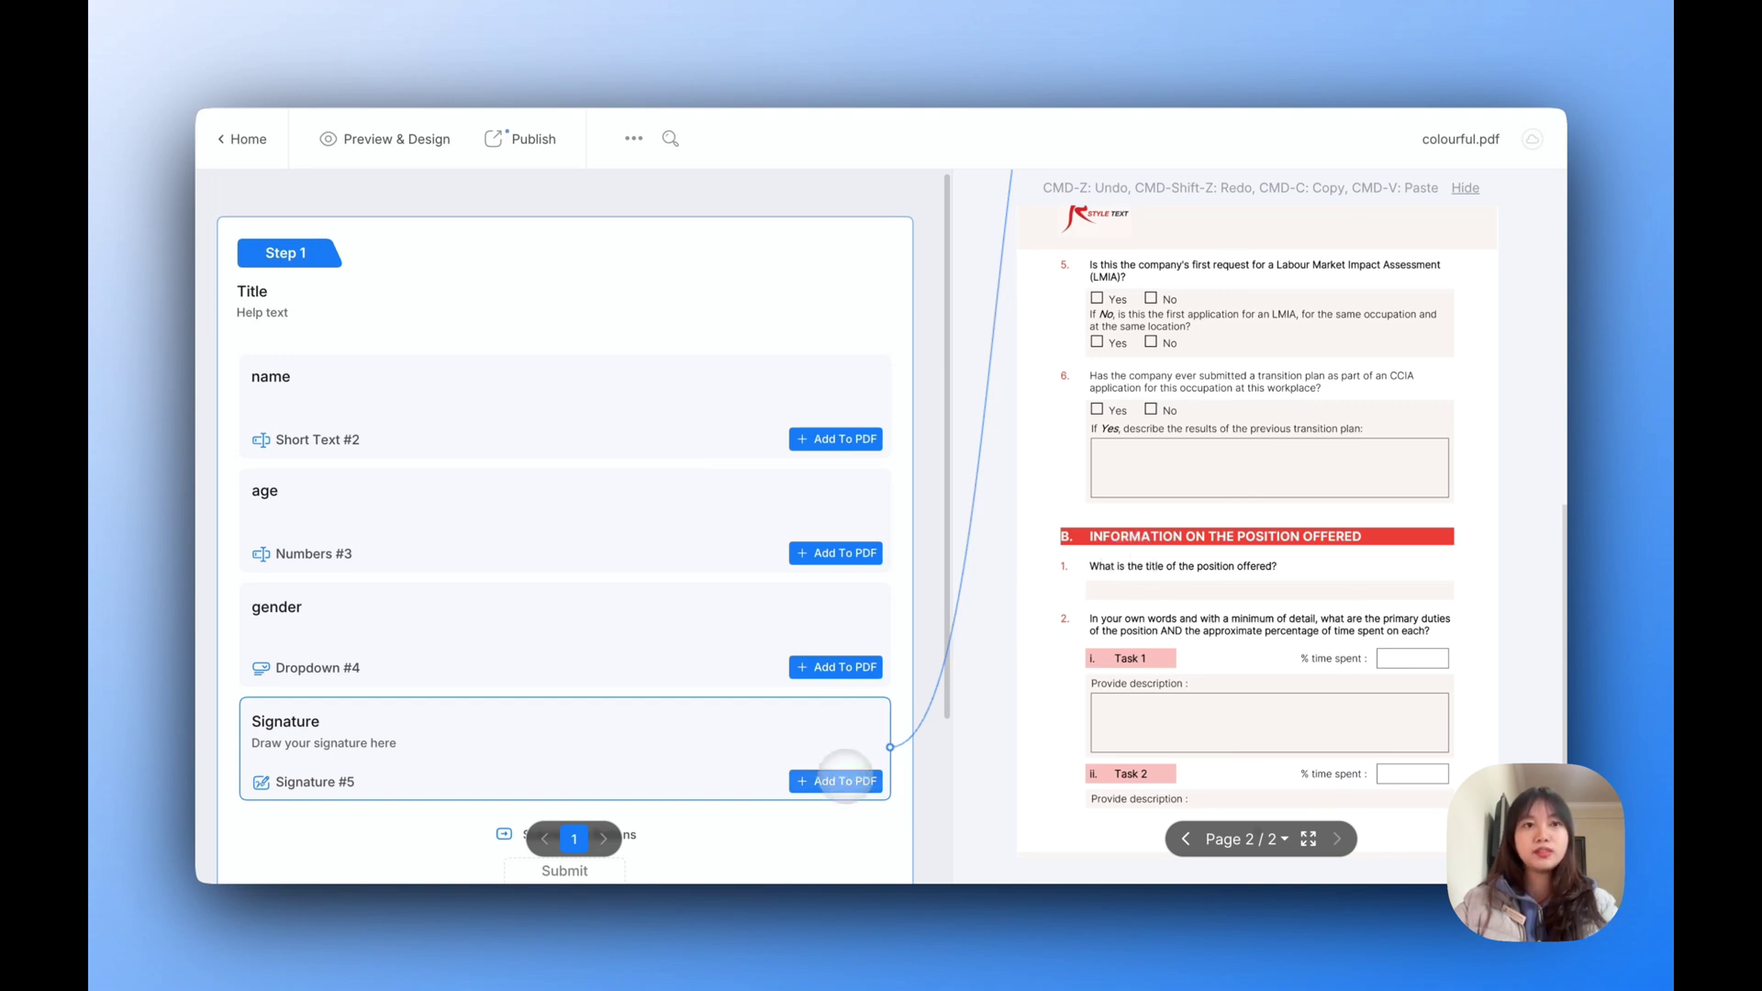
Put a Signature field in the transition-plan box and a pasted copy in Task 1.
{"action": "left_click", "coordinate": [844, 780]}
{"action": "left_click_drag", "start_coordinate": [1052, 227], "coordinate": [1110, 462]}
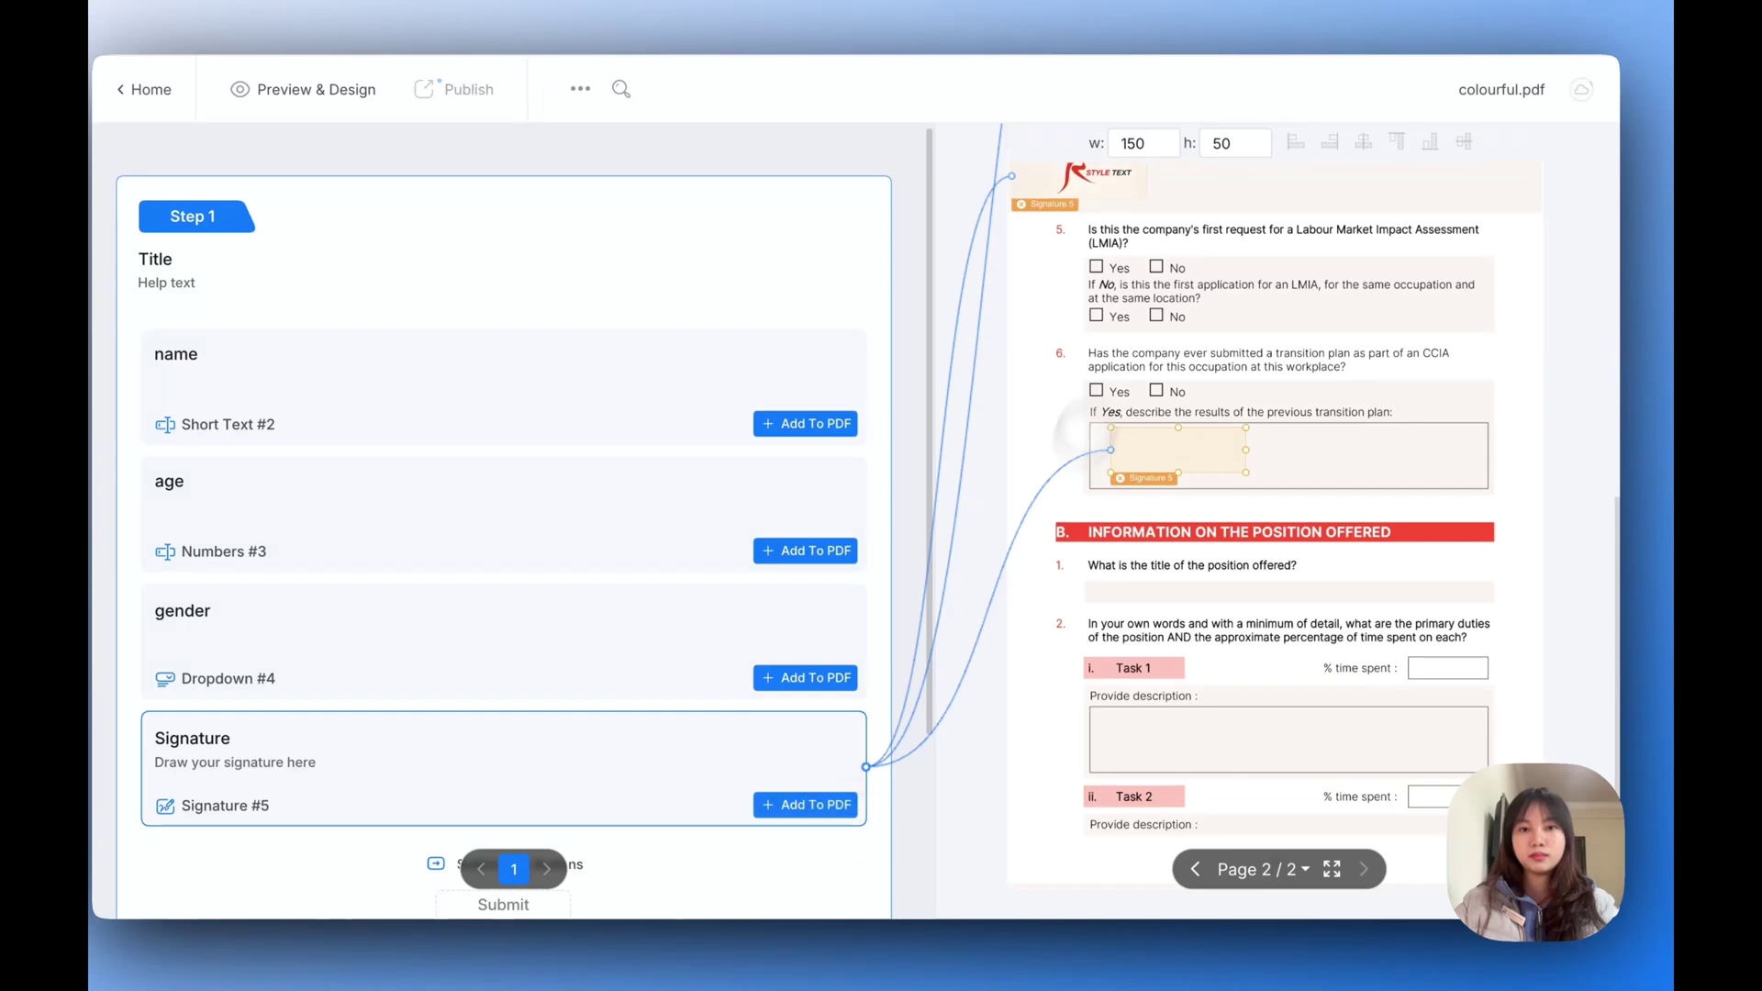
{"action": "key", "text": "super+c"}
{"action": "key", "text": "super+v"}
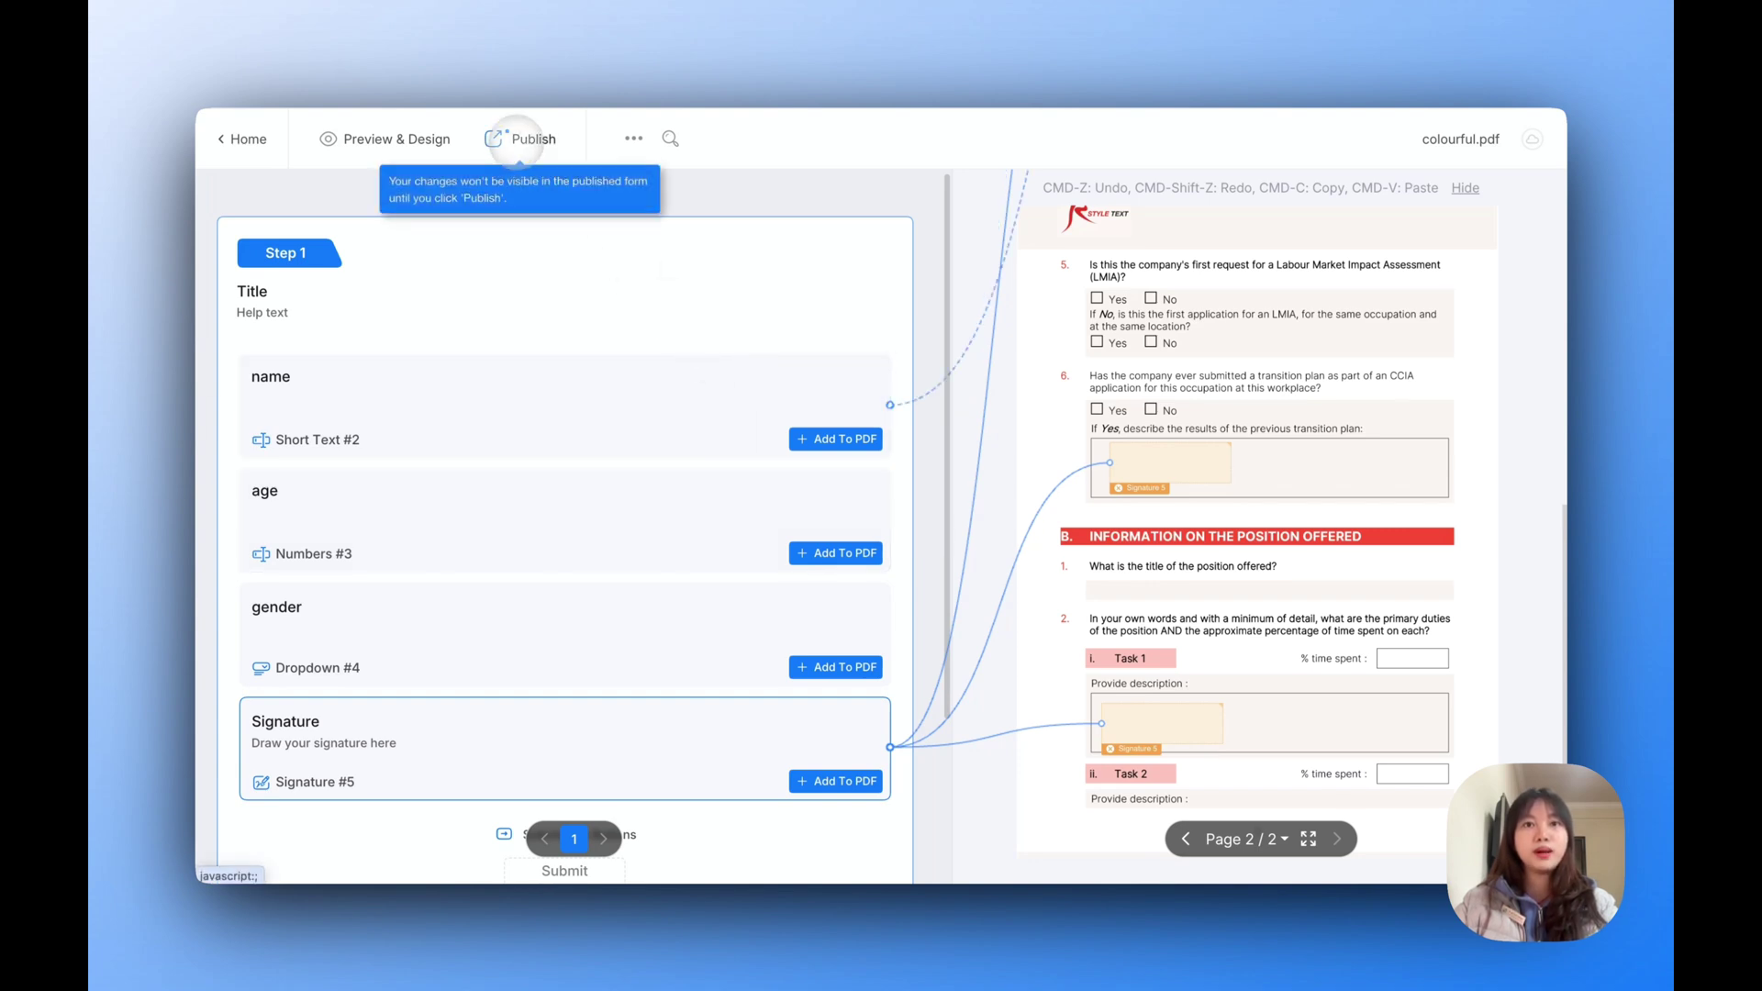
Publish the test form and view its Public URL, Embed Script and QR code.
{"action": "left_click", "coordinate": [518, 139]}
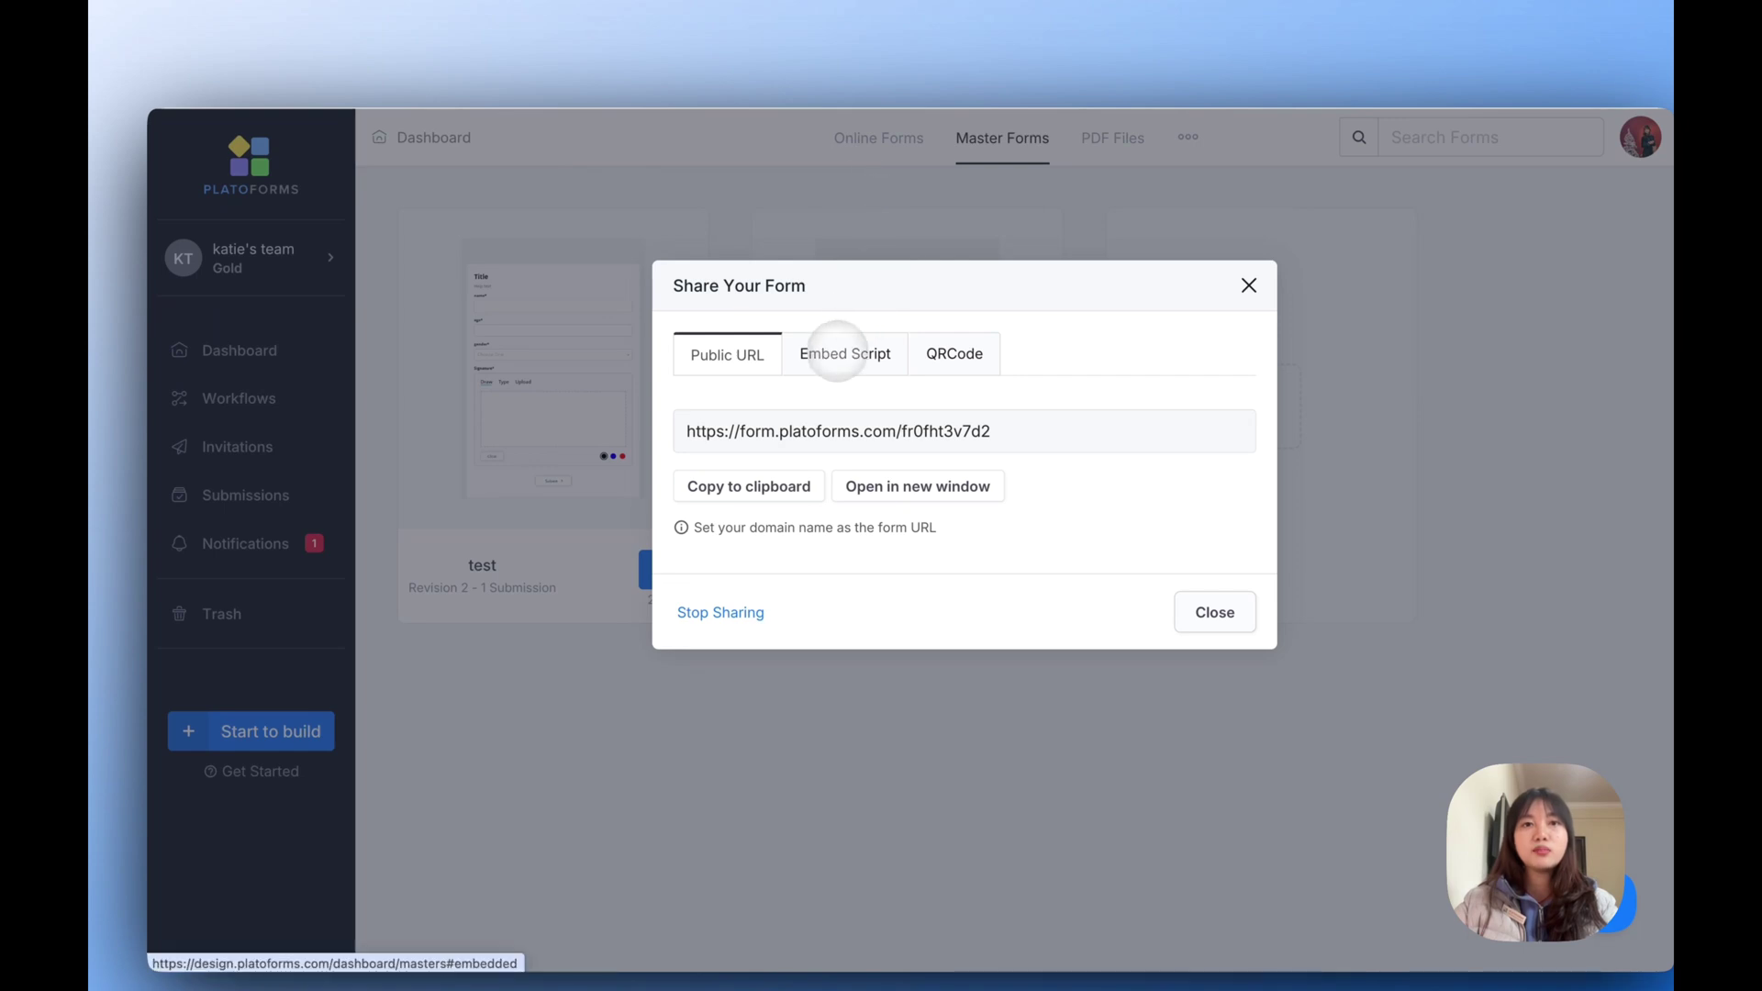
{"action": "left_click", "coordinate": [837, 353]}
{"action": "left_click", "coordinate": [966, 242]}
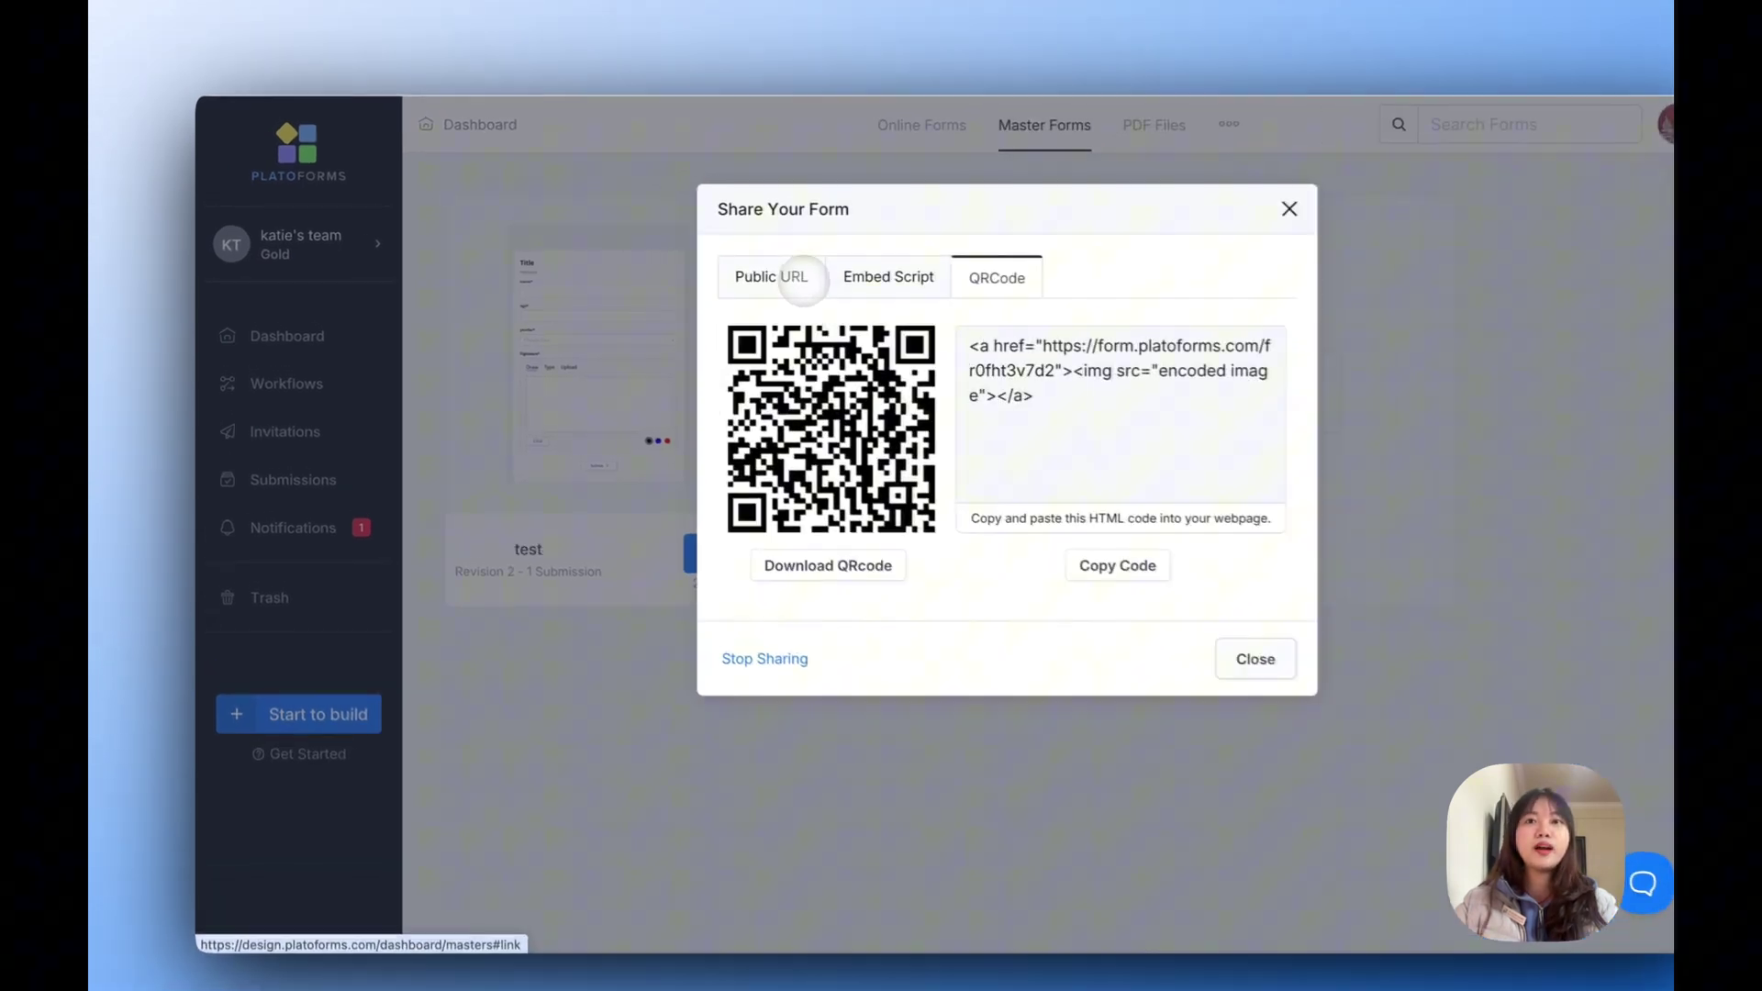
{"action": "left_click", "coordinate": [746, 272]}
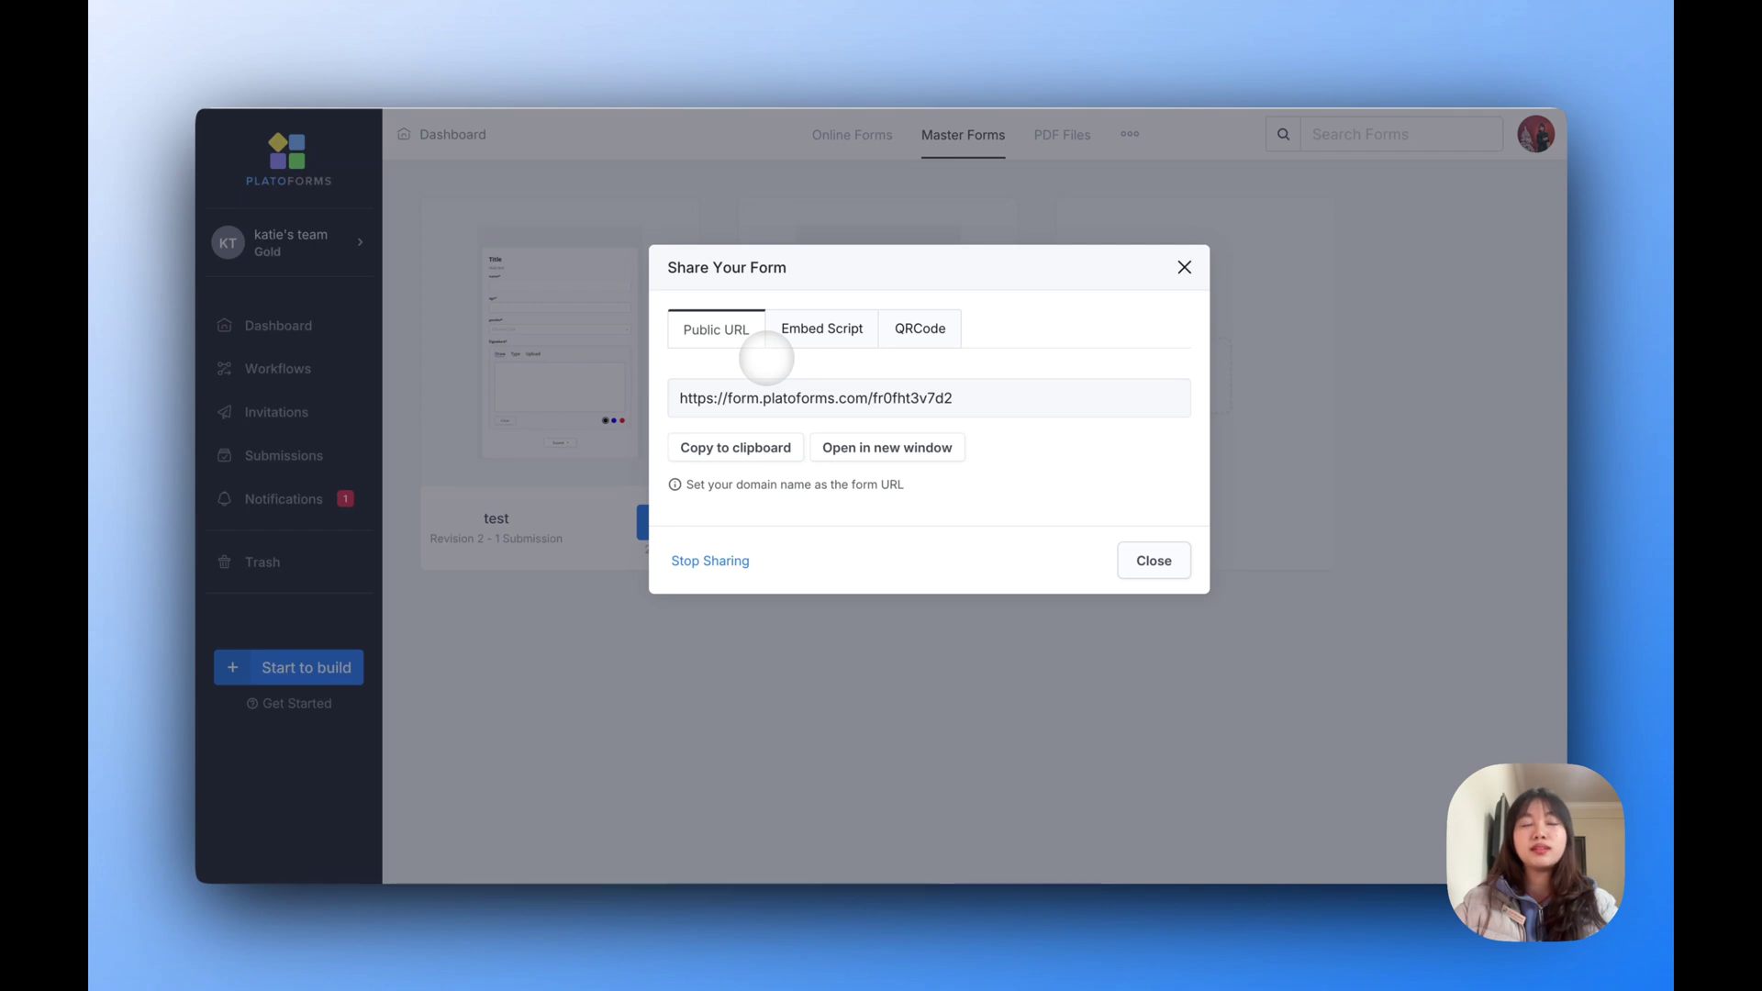
{"action": "left_click", "coordinate": [795, 334]}
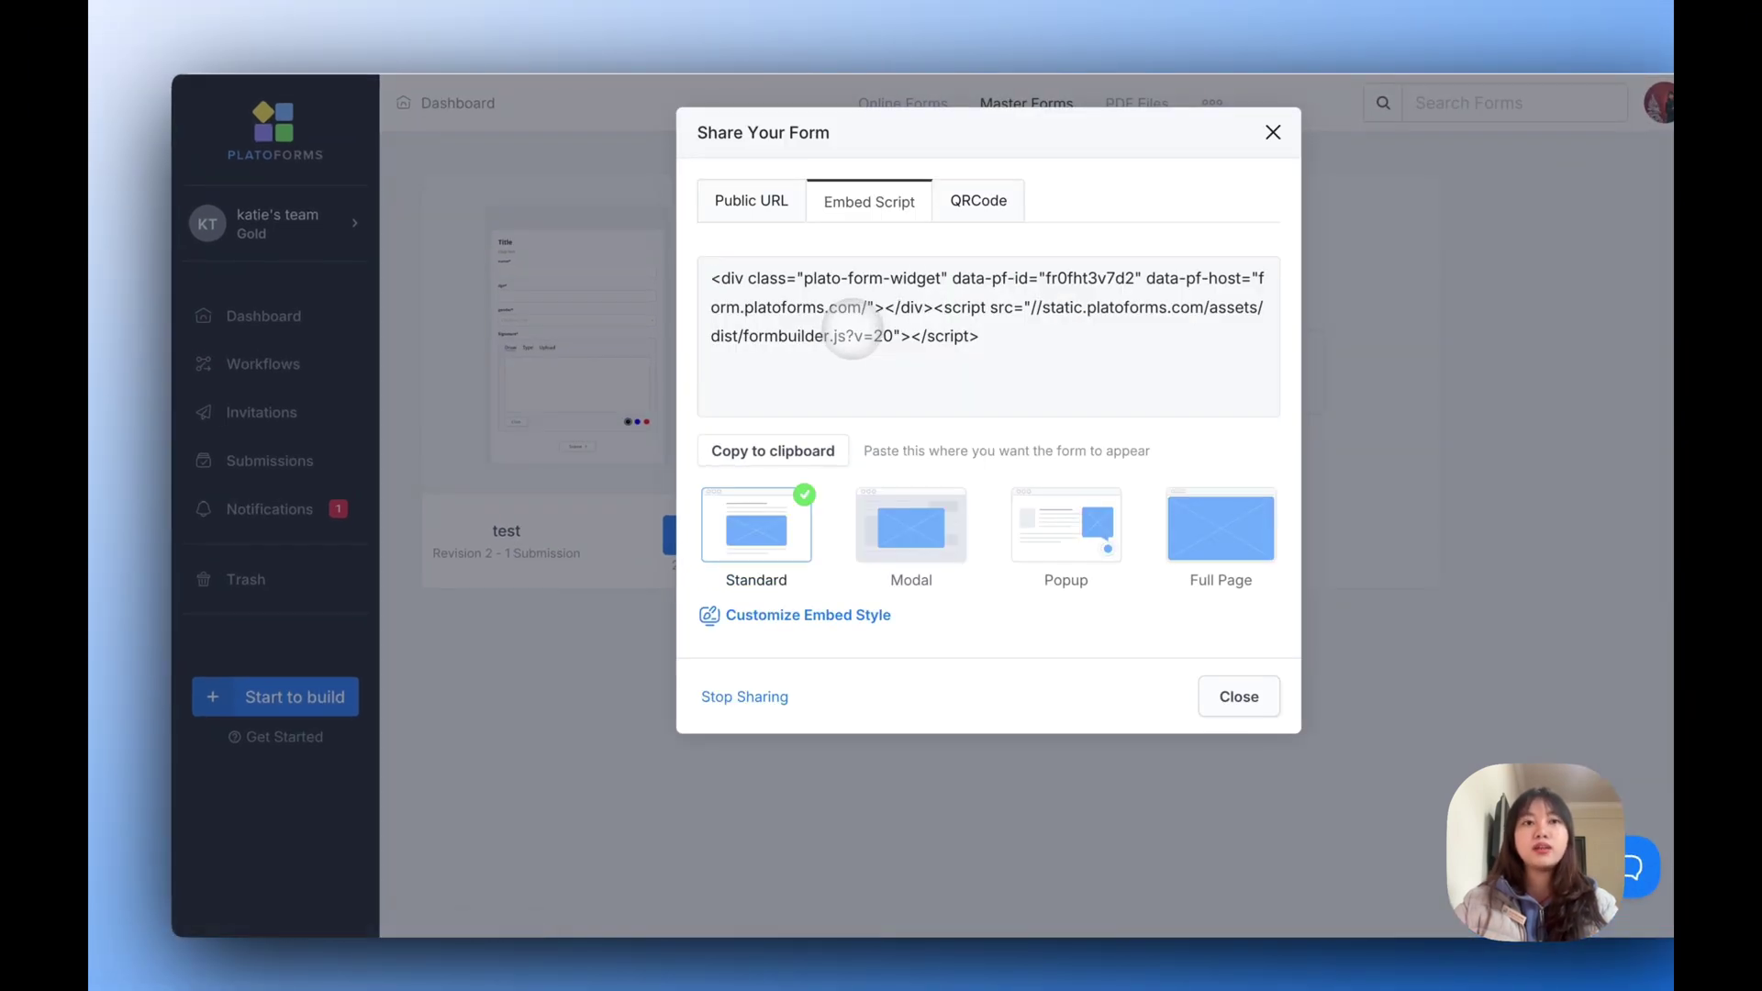
{"action": "left_click", "coordinate": [976, 198]}
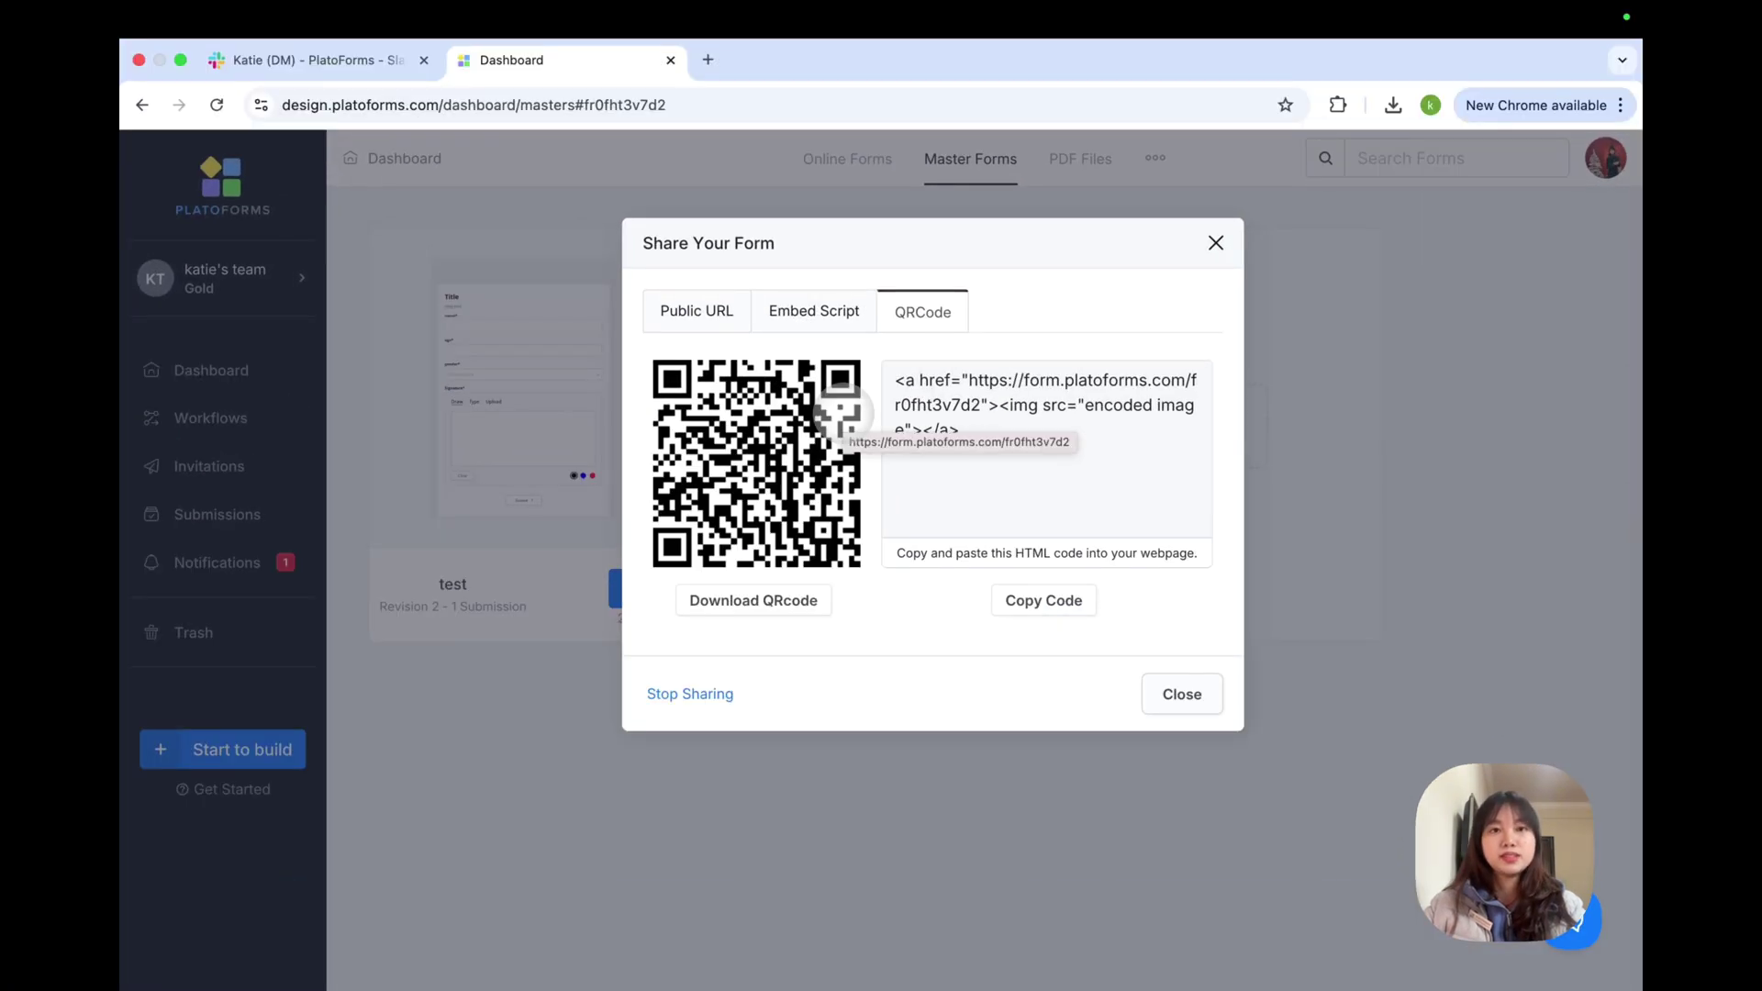
Save the test form's Form Settings with tracking code, submission editing and last-page PDF download on.
{"action": "key", "text": "Escape"}
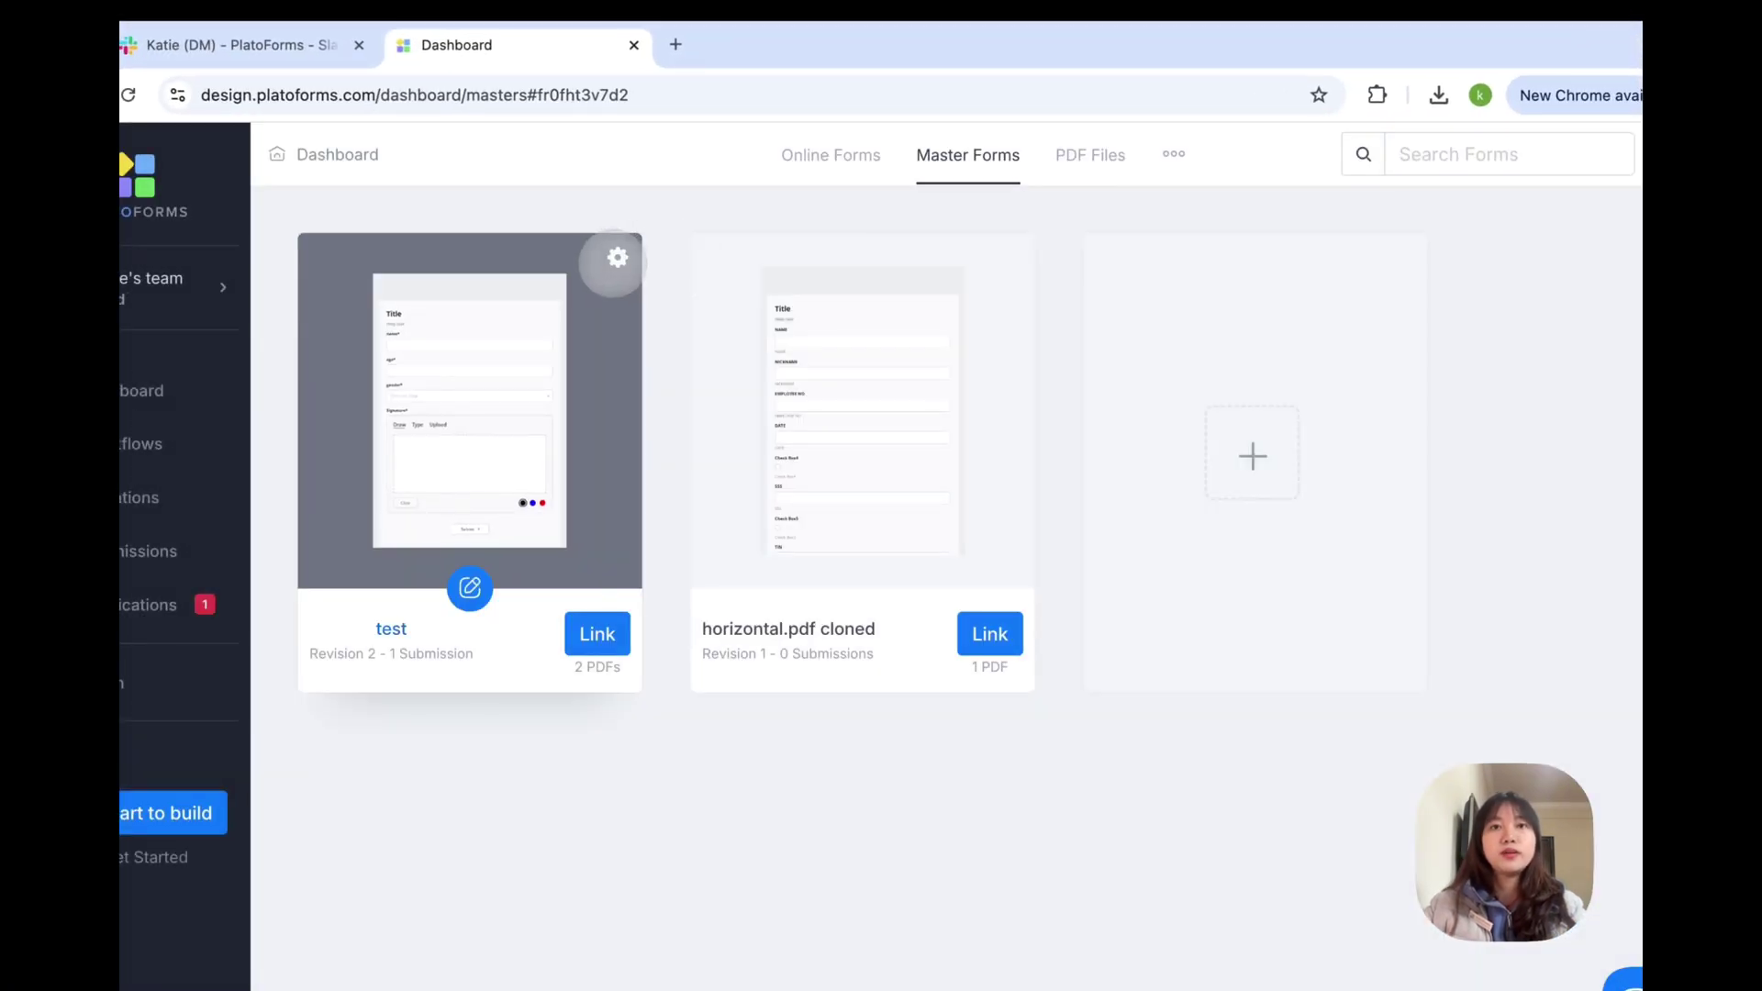
{"action": "left_click", "coordinate": [615, 260]}
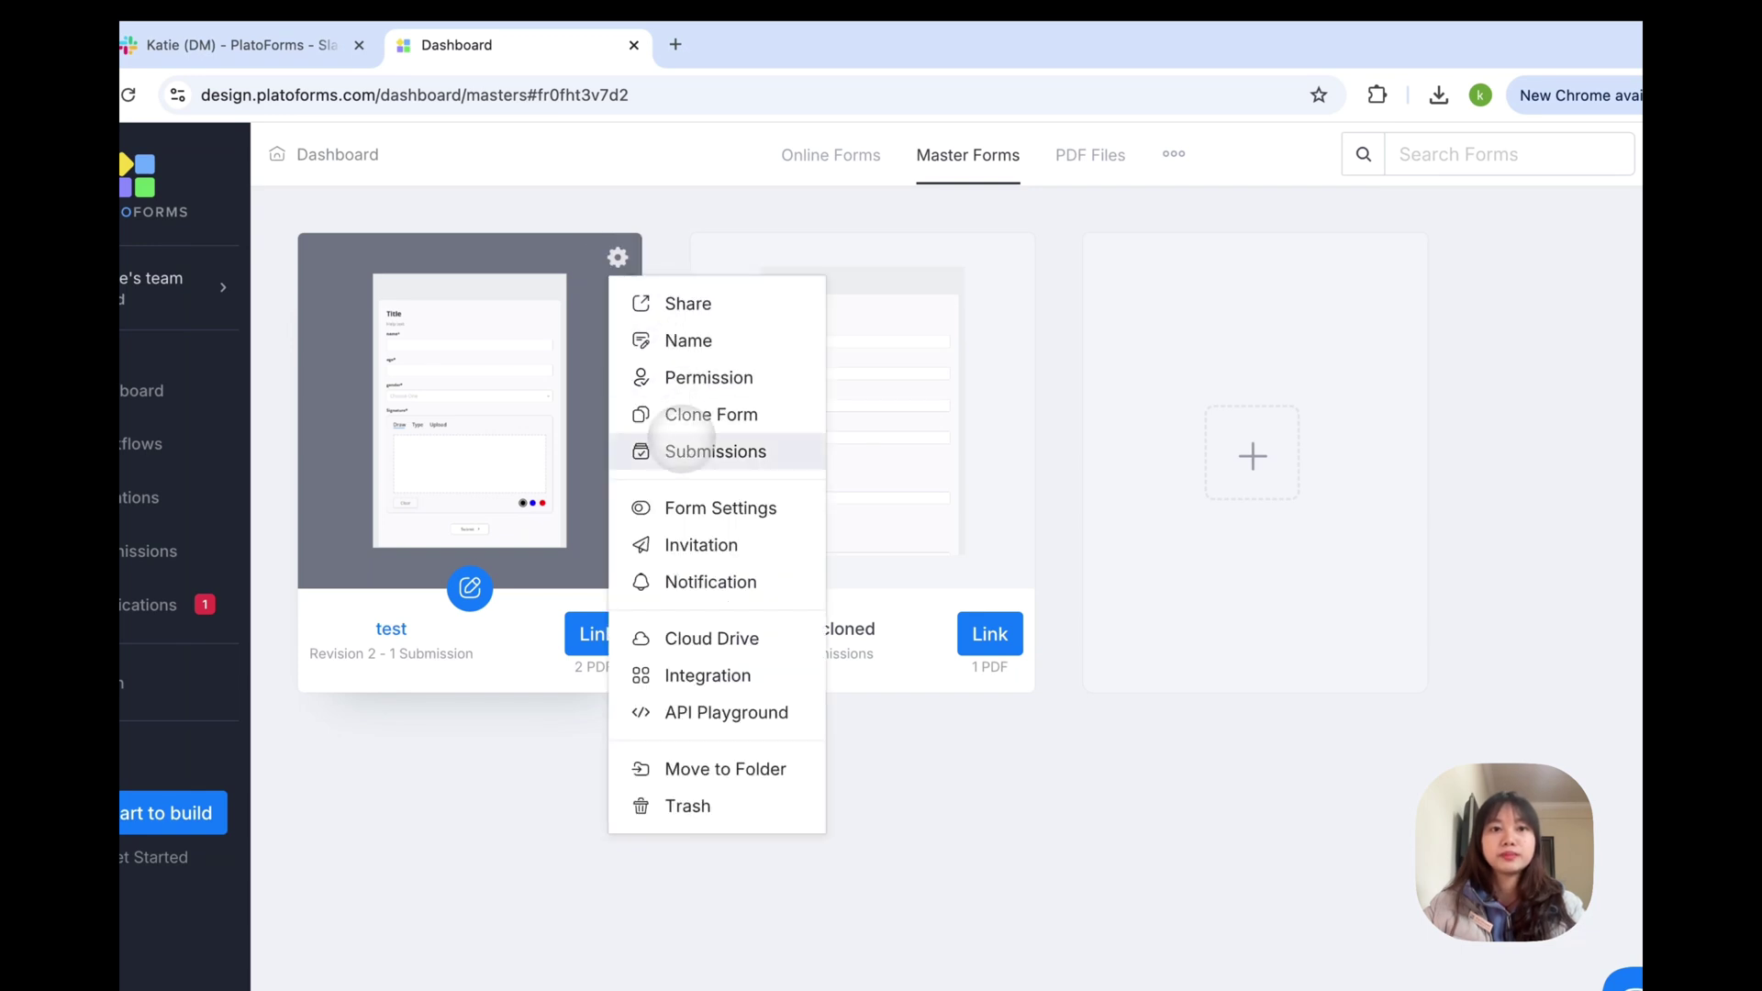
{"action": "left_click", "coordinate": [674, 504]}
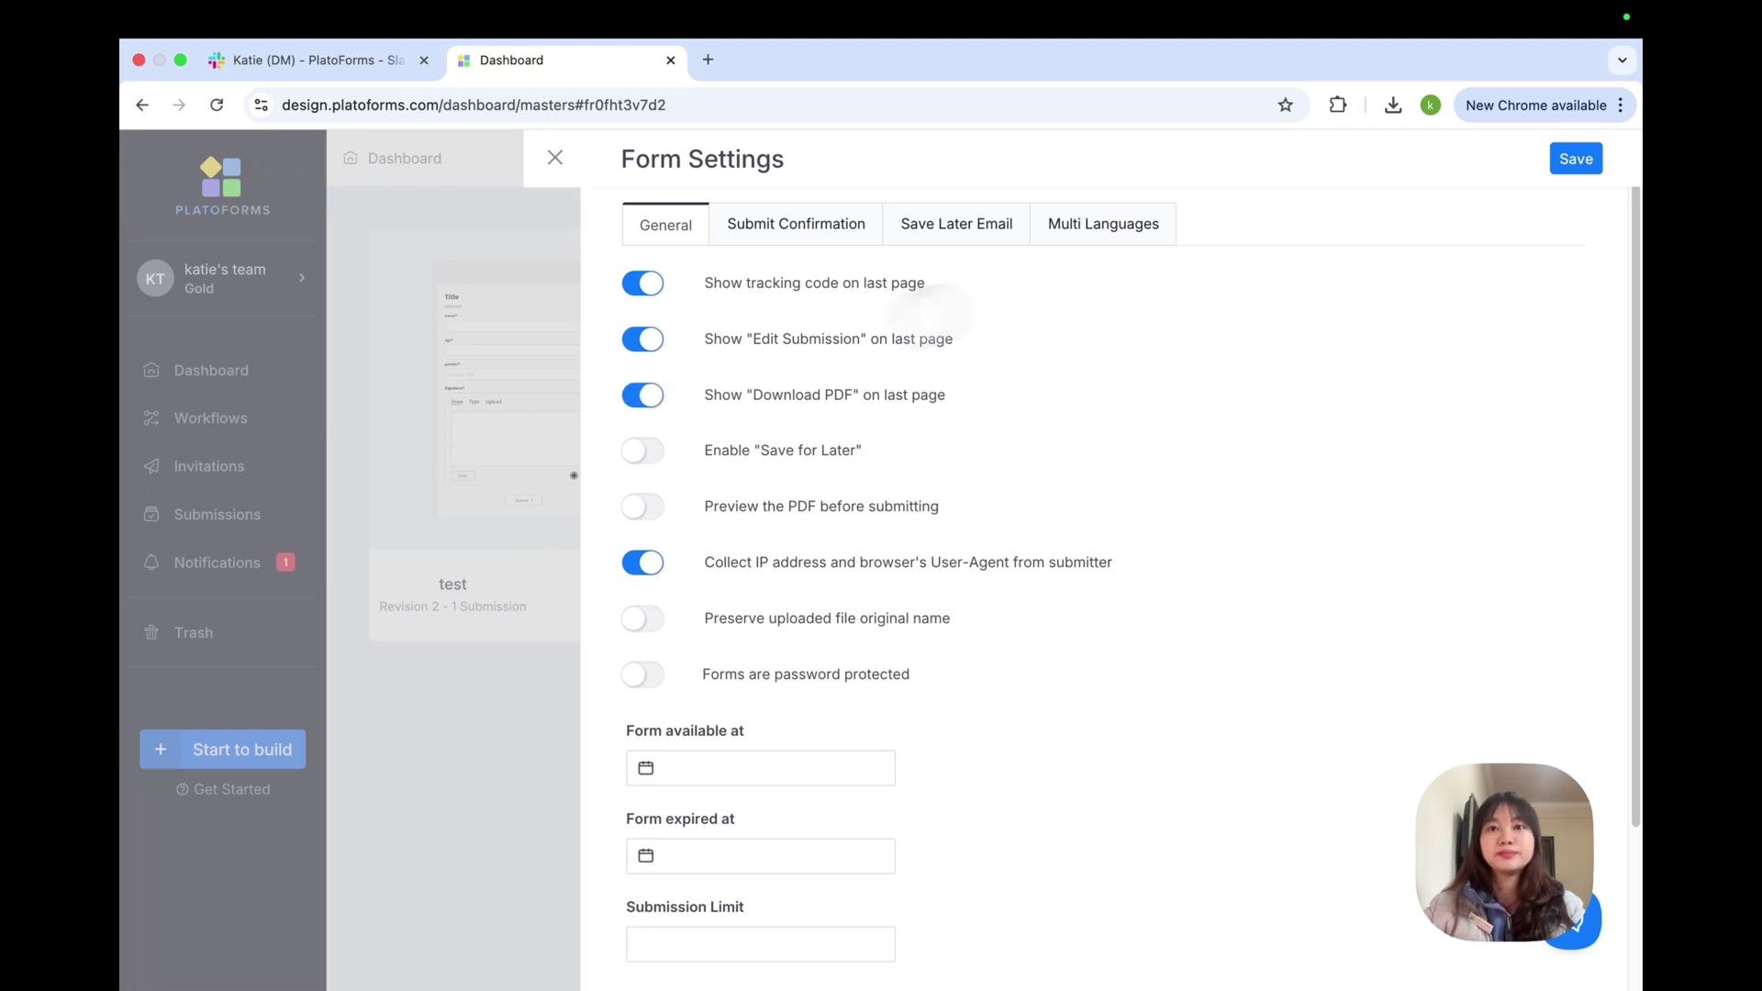
{"action": "left_click", "coordinate": [1575, 158]}
{"action": "left_click", "coordinate": [554, 158]}
{"action": "left_click", "coordinate": [656, 251]}
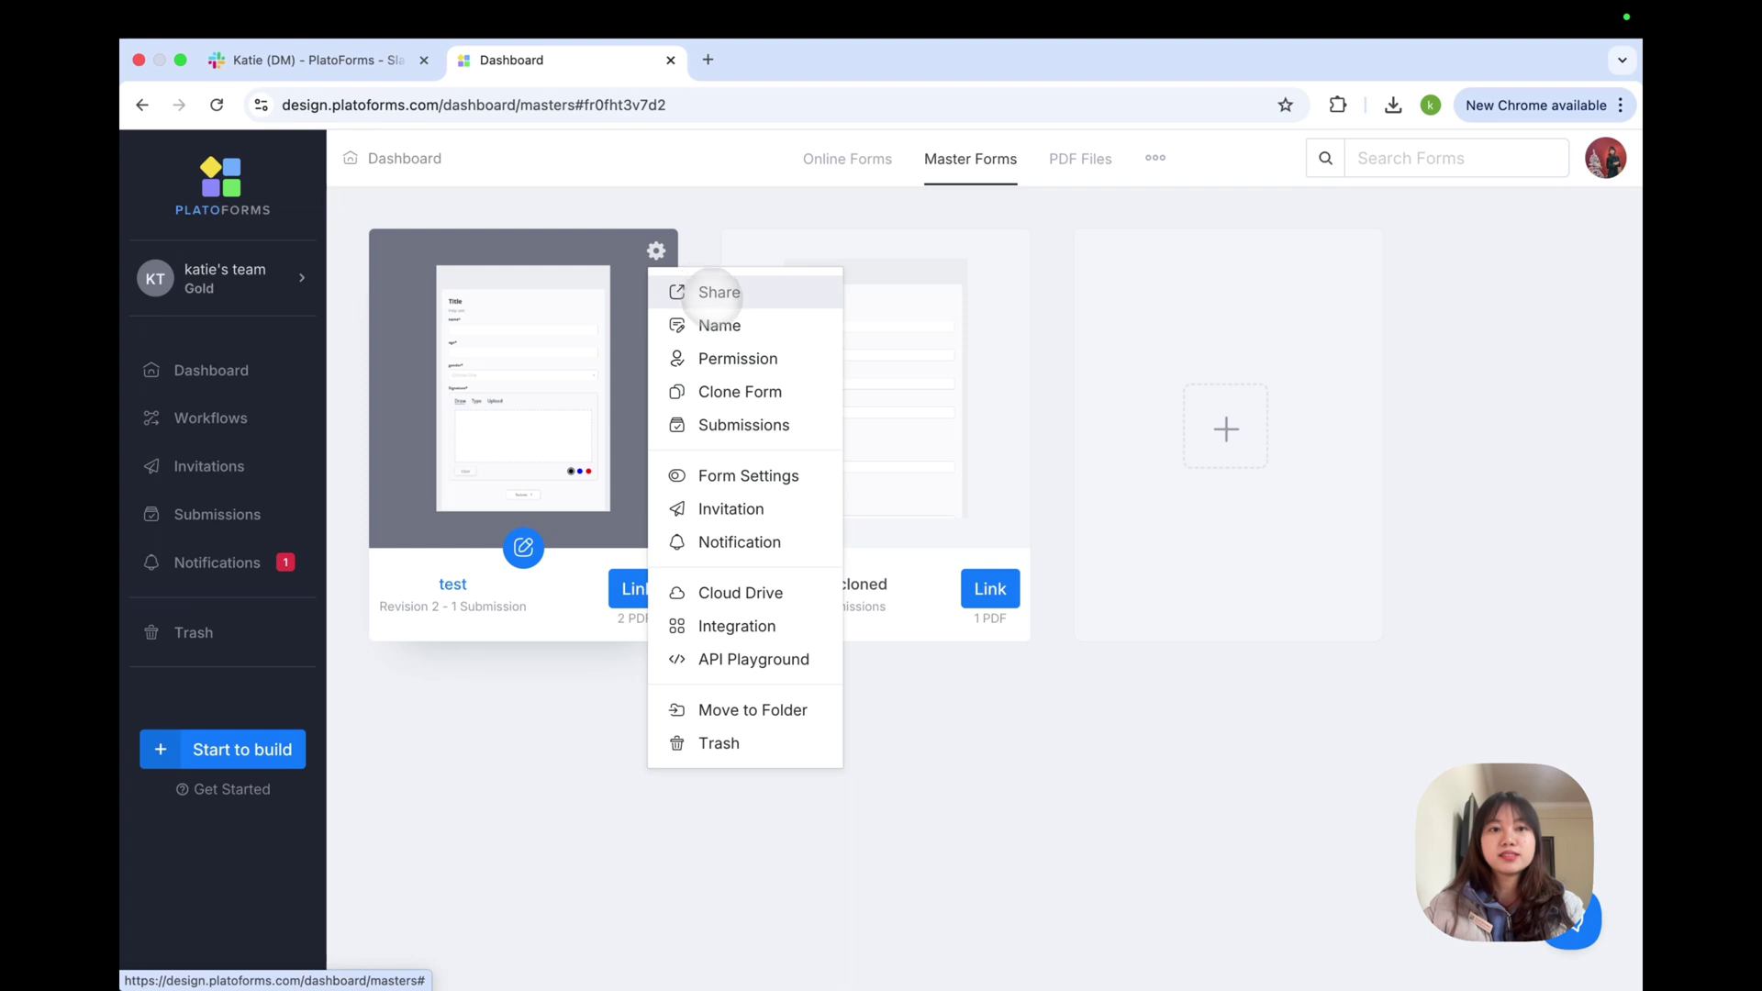
Open the test form's public URL as a live form in a new window.
{"action": "left_click", "coordinate": [719, 292]}
{"action": "left_click", "coordinate": [701, 306]}
{"action": "left_click", "coordinate": [885, 504]}
Fill the form with a name, age 24, gender female and a red signature.
{"action": "left_click", "coordinate": [716, 366]}
{"action": "type", "text": "Katie"}
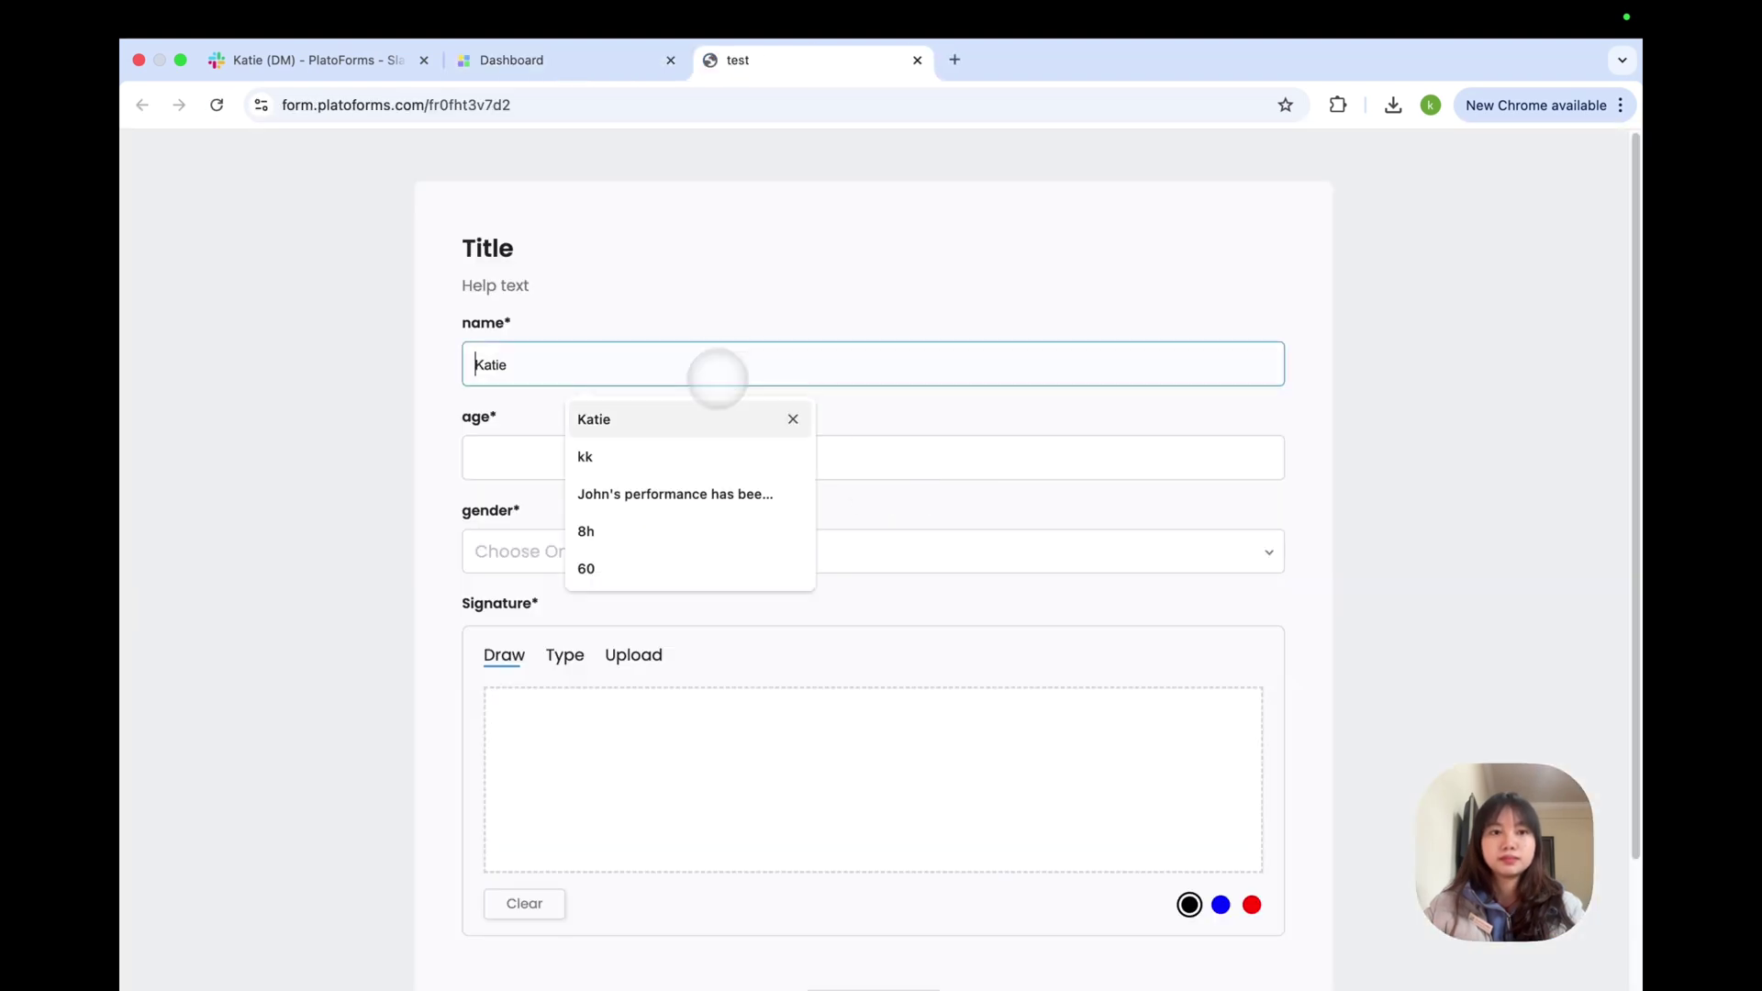
{"action": "left_click", "coordinate": [625, 457]}
{"action": "type", "text": "24"}
{"action": "left_click", "coordinate": [578, 551]}
{"action": "left_click", "coordinate": [578, 629]}
{"action": "left_click_drag", "start_coordinate": [630, 737], "coordinate": [1008, 791]}
{"action": "left_click", "coordinate": [1252, 905]}
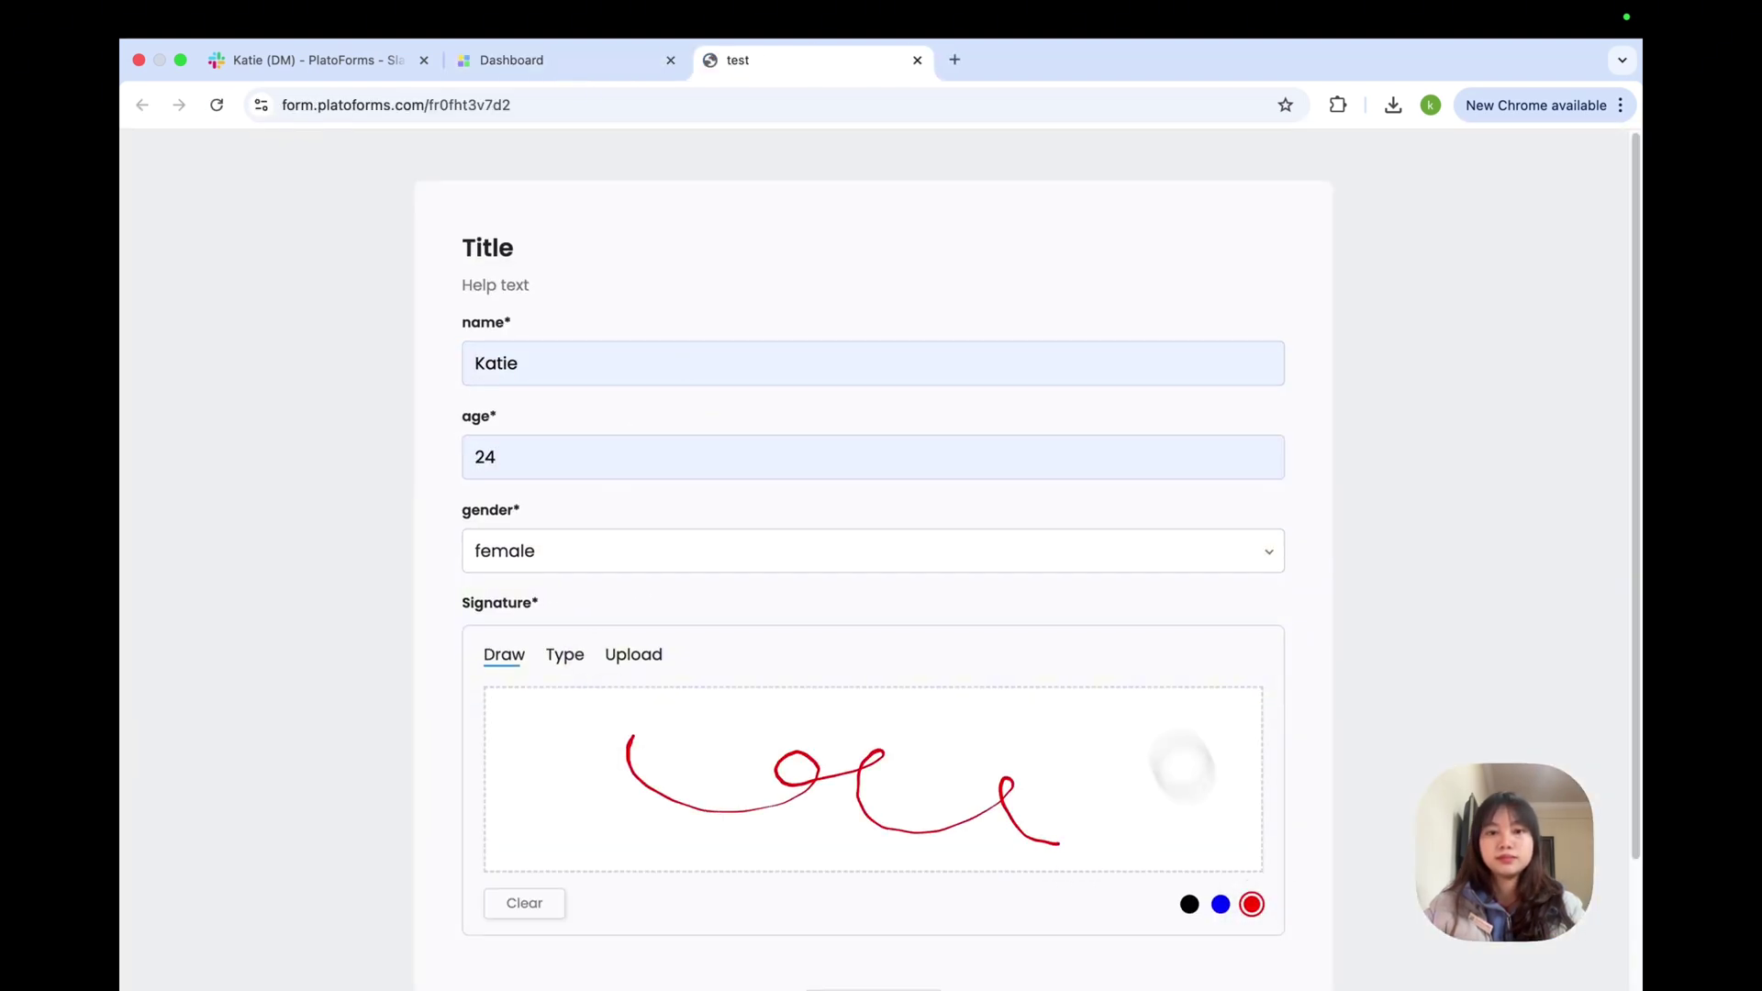
Submit the completed form and download all filled PDFs as one zip.
{"action": "scroll", "coordinate": [1009, 789], "scroll_direction": "down", "scroll_amount": 3}
{"action": "left_click", "coordinate": [881, 851]}
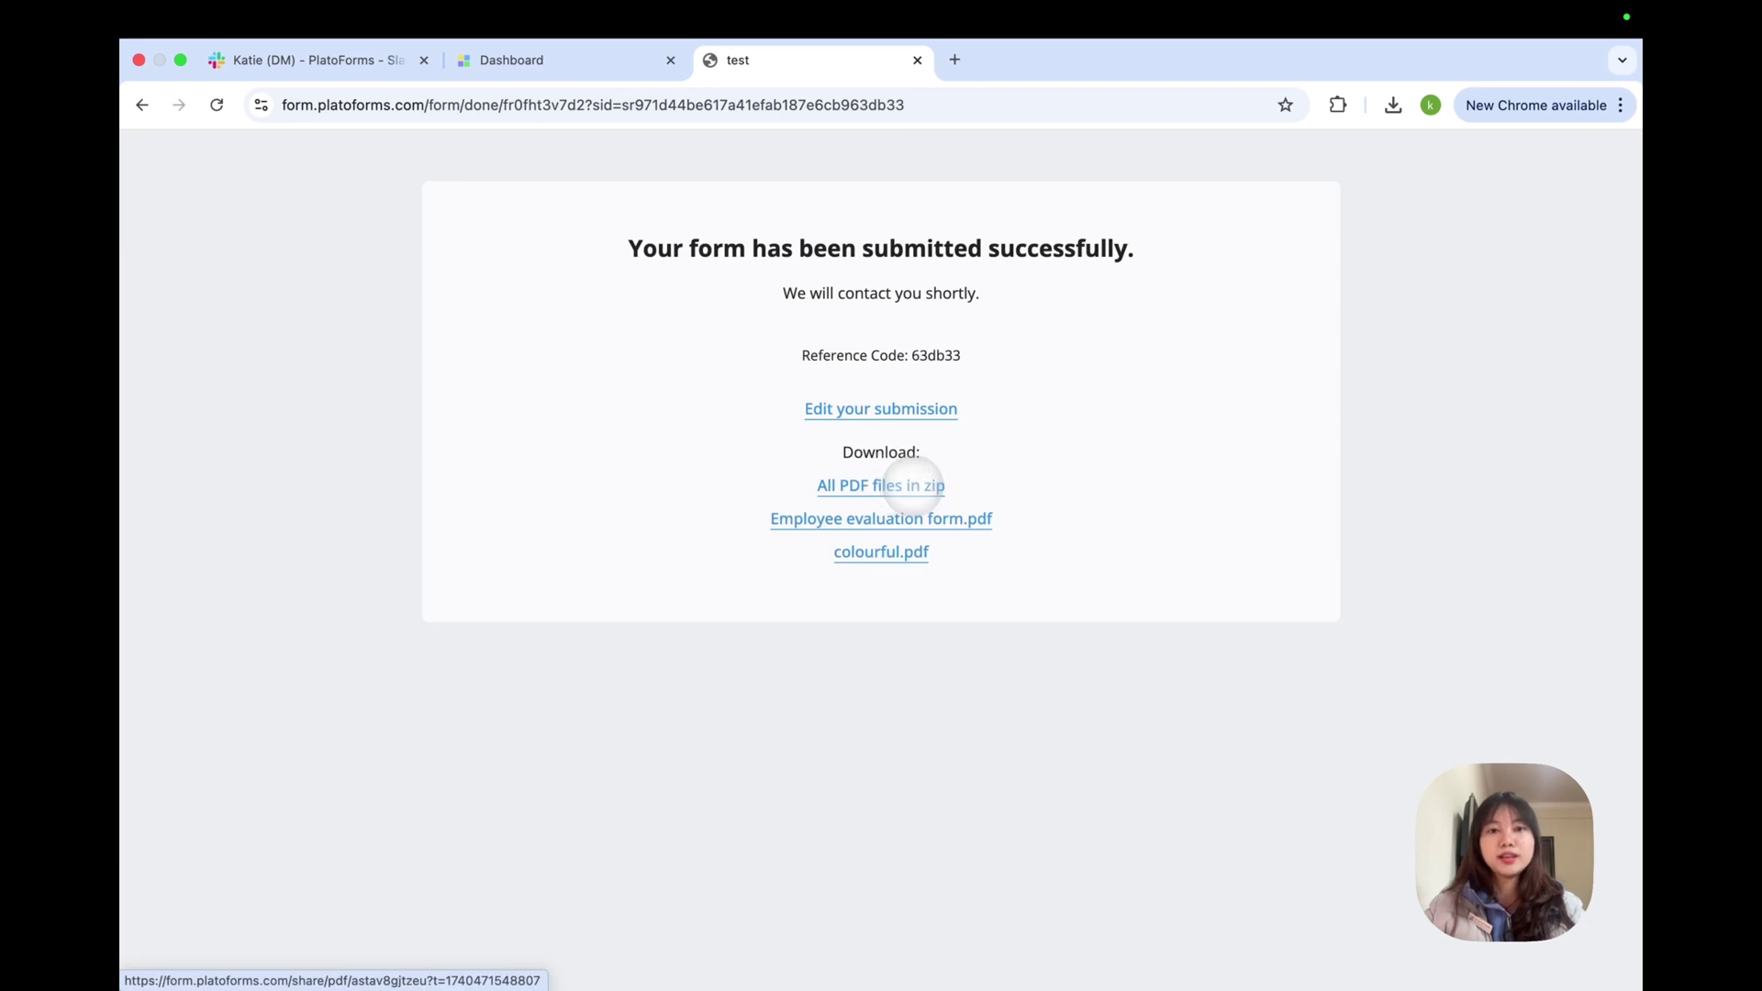
{"action": "left_click", "coordinate": [911, 484]}
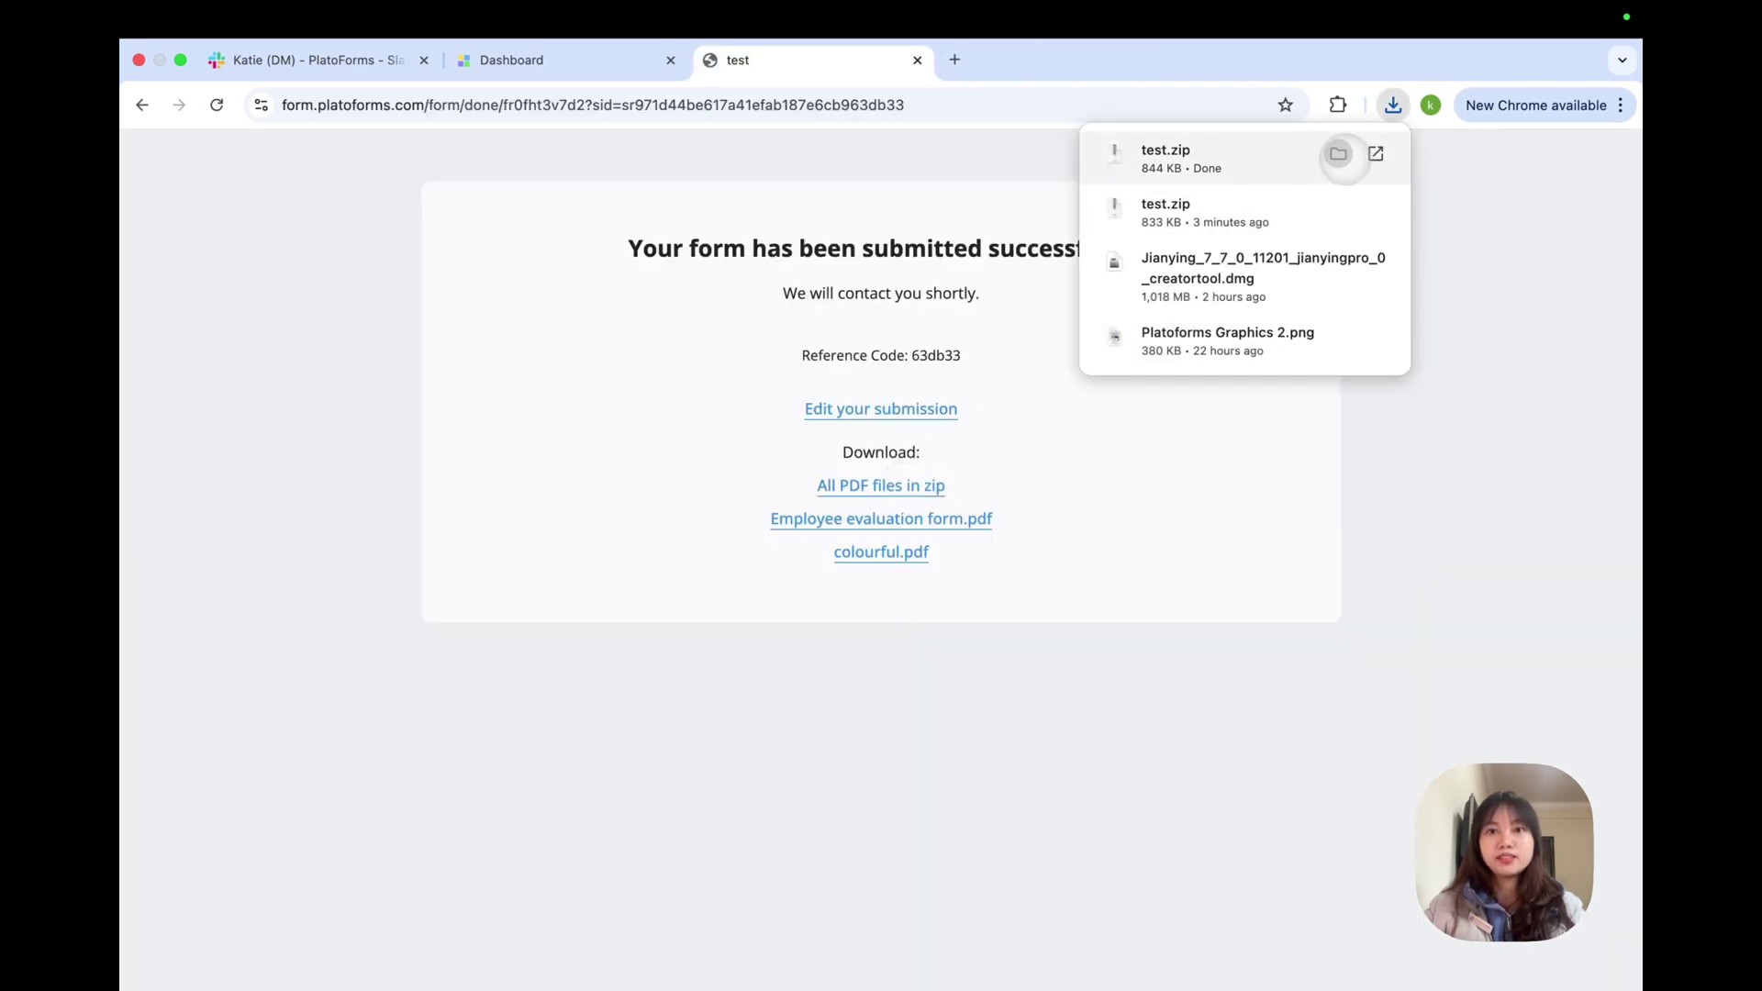
{"action": "left_click", "coordinate": [1338, 154]}
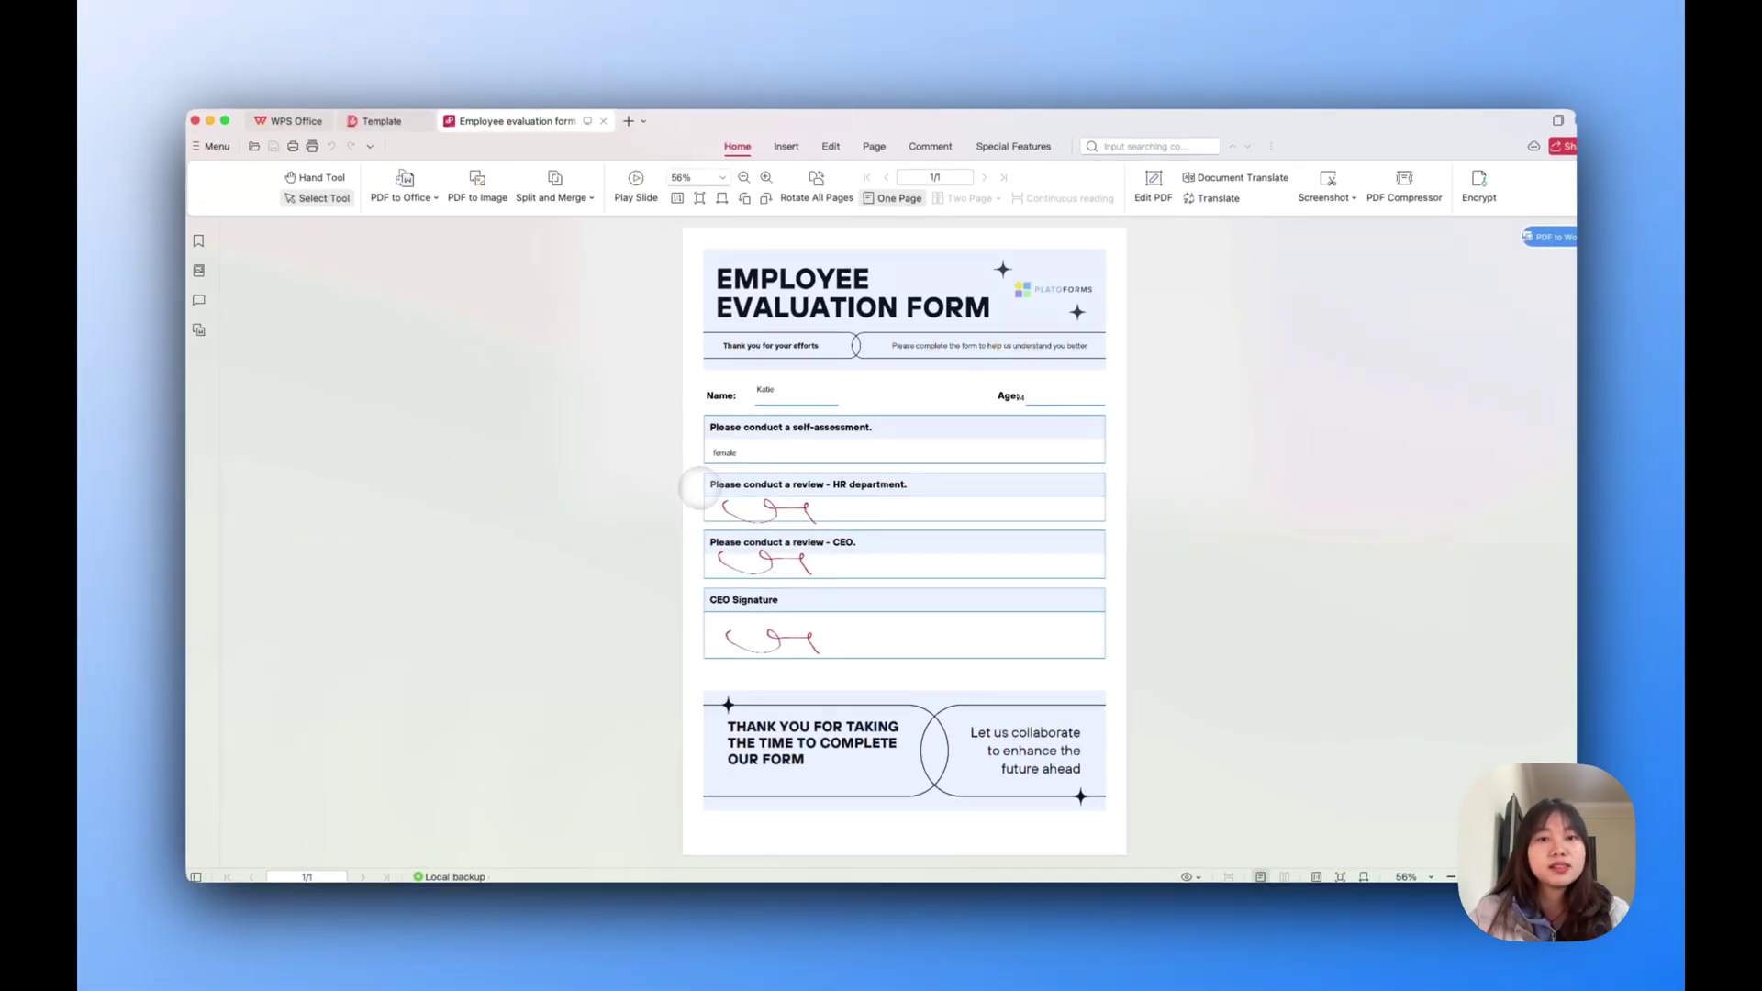
Review the filled colourful.pdf, then check the notification e-mail and PlatoForms Notifications page.
{"action": "left_click", "coordinate": [195, 120]}
{"action": "double_click", "coordinate": [738, 256]}
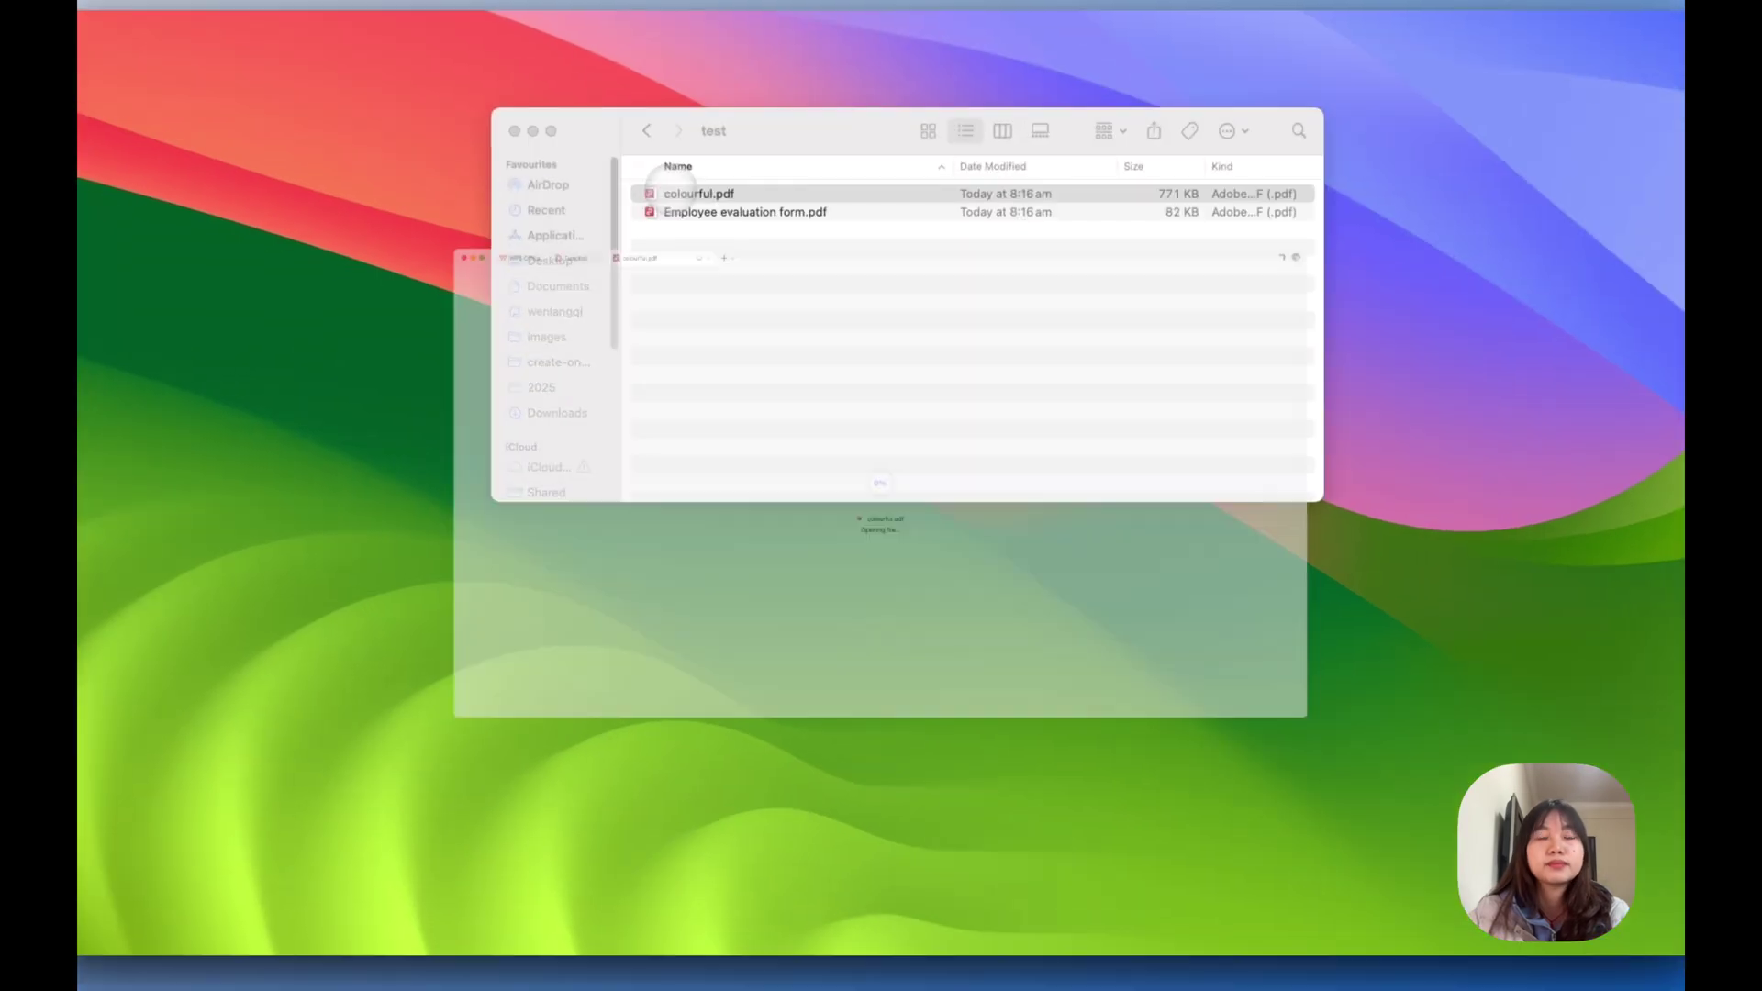
{"action": "scroll", "coordinate": [702, 406], "scroll_direction": "down", "scroll_amount": 10}
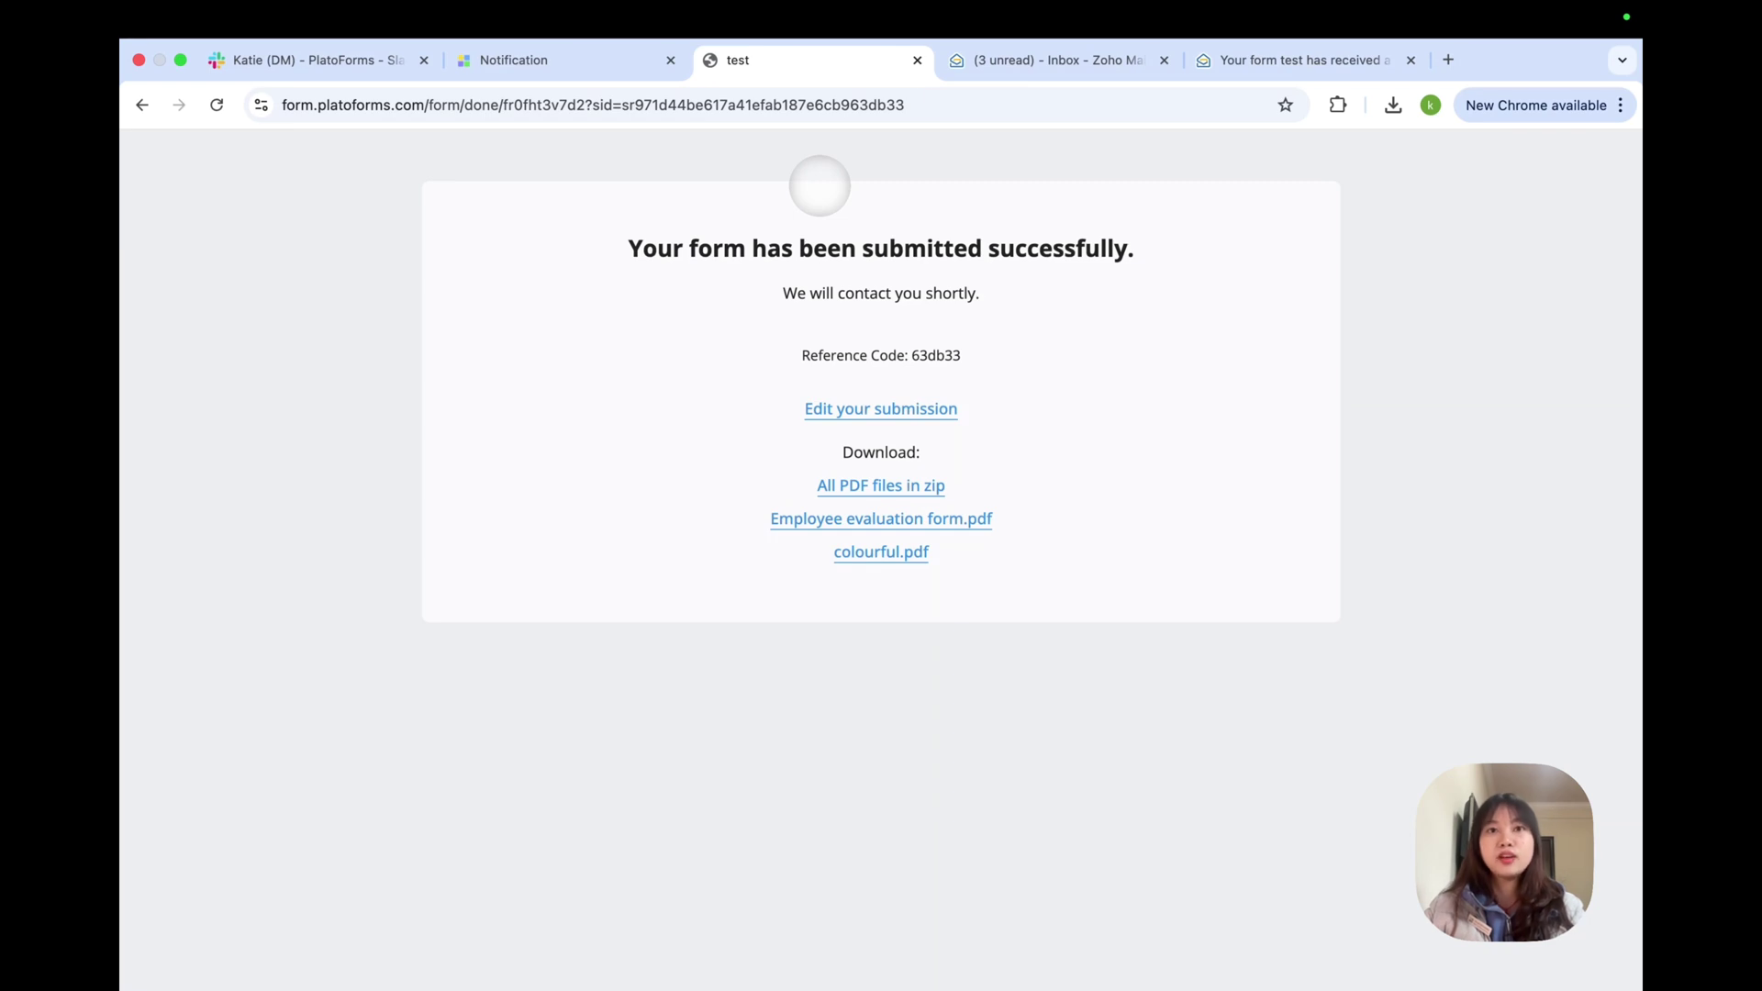
{"action": "left_click", "coordinate": [1228, 55]}
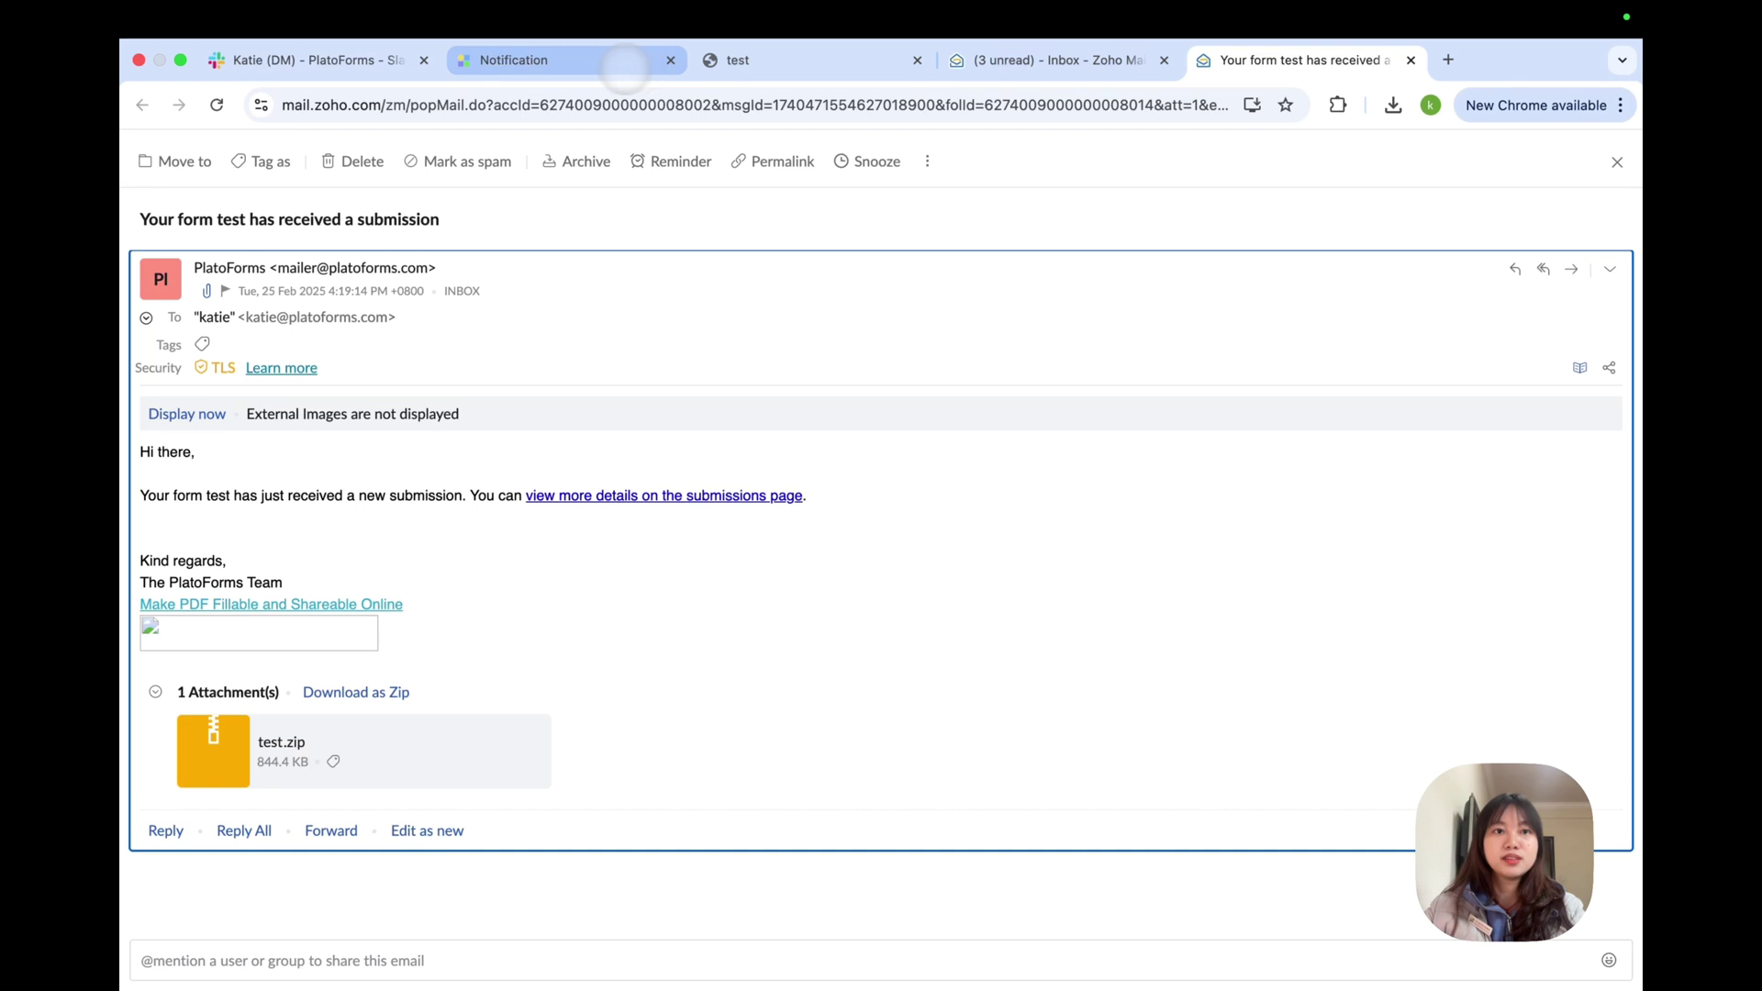
{"action": "left_click", "coordinate": [588, 64]}
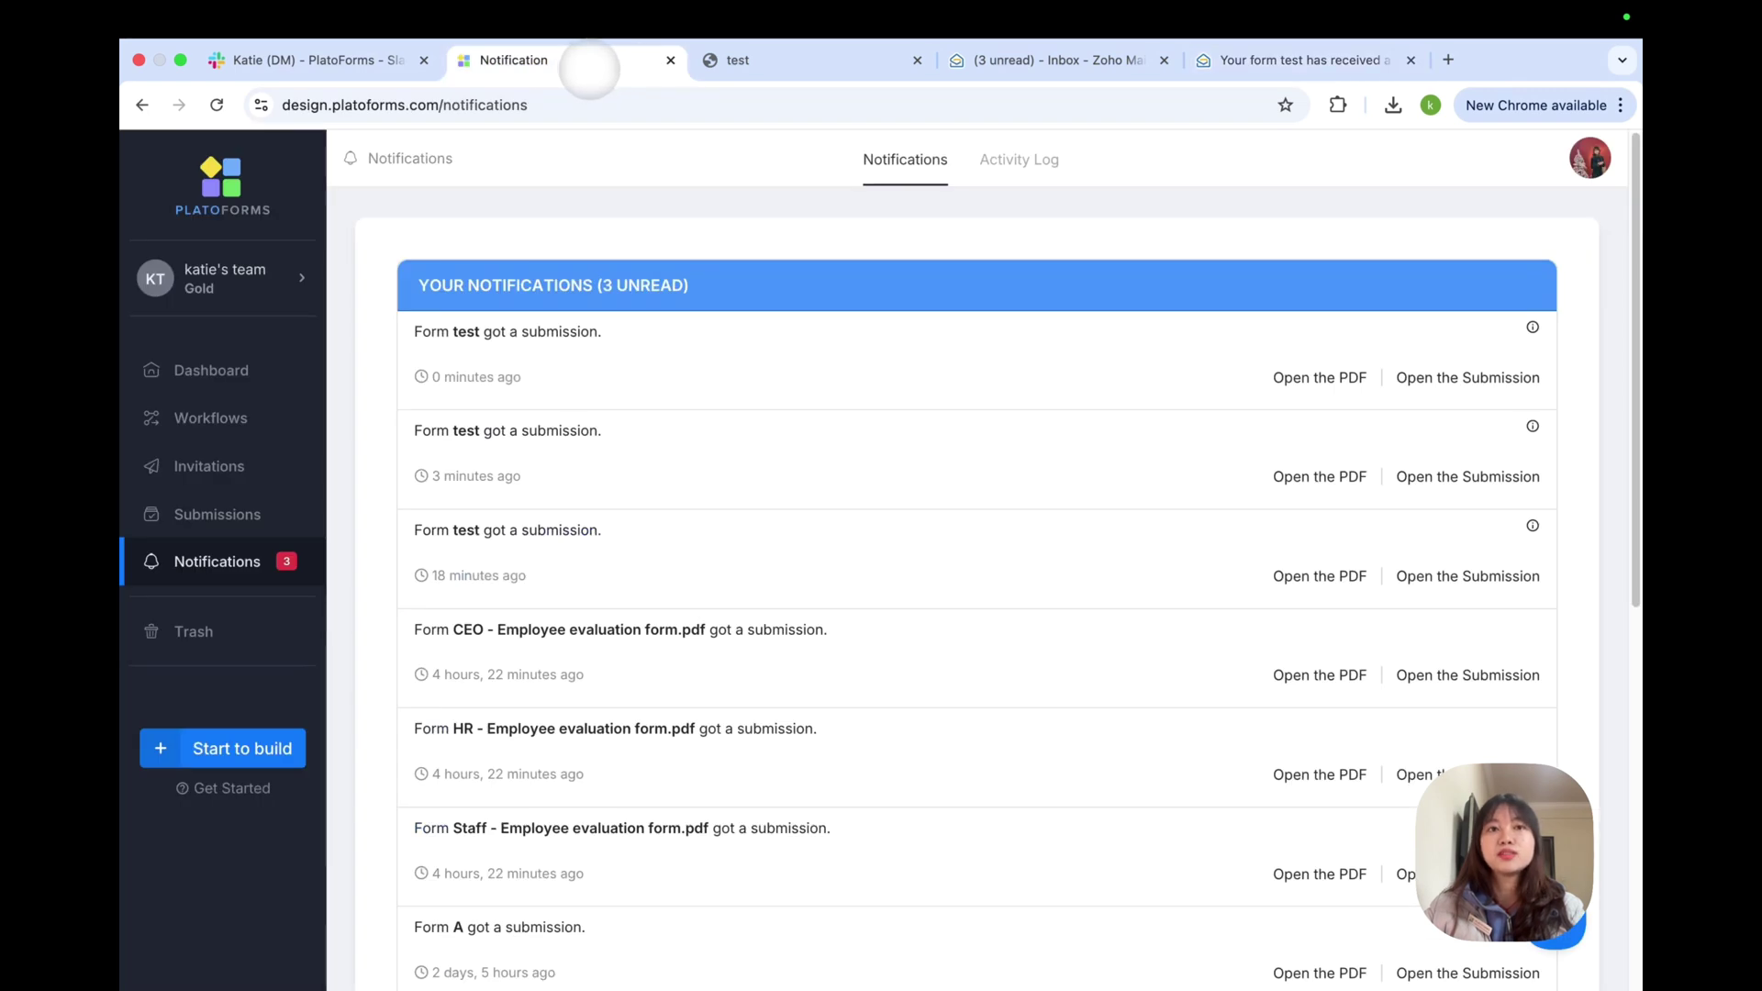